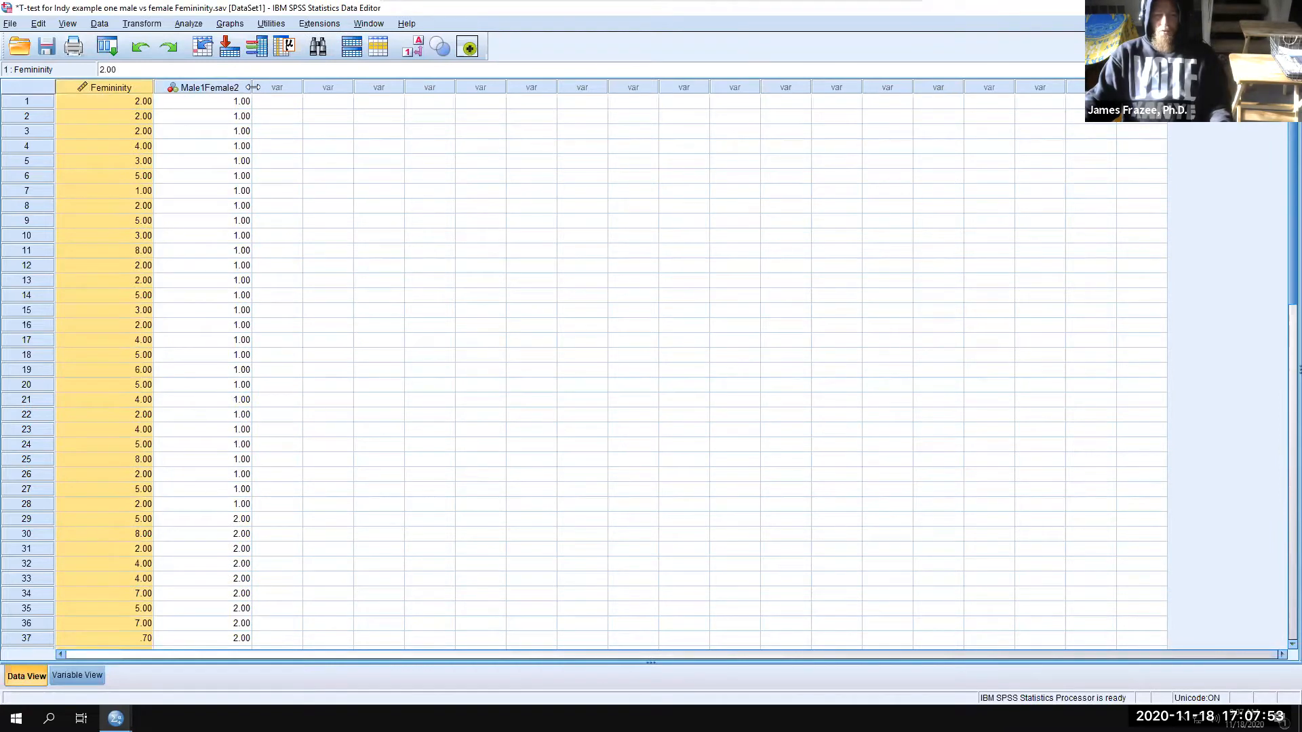
pyautogui.click(231, 89)
pyautogui.moveTo(190, 89); pyautogui.dragTo(79, 92)
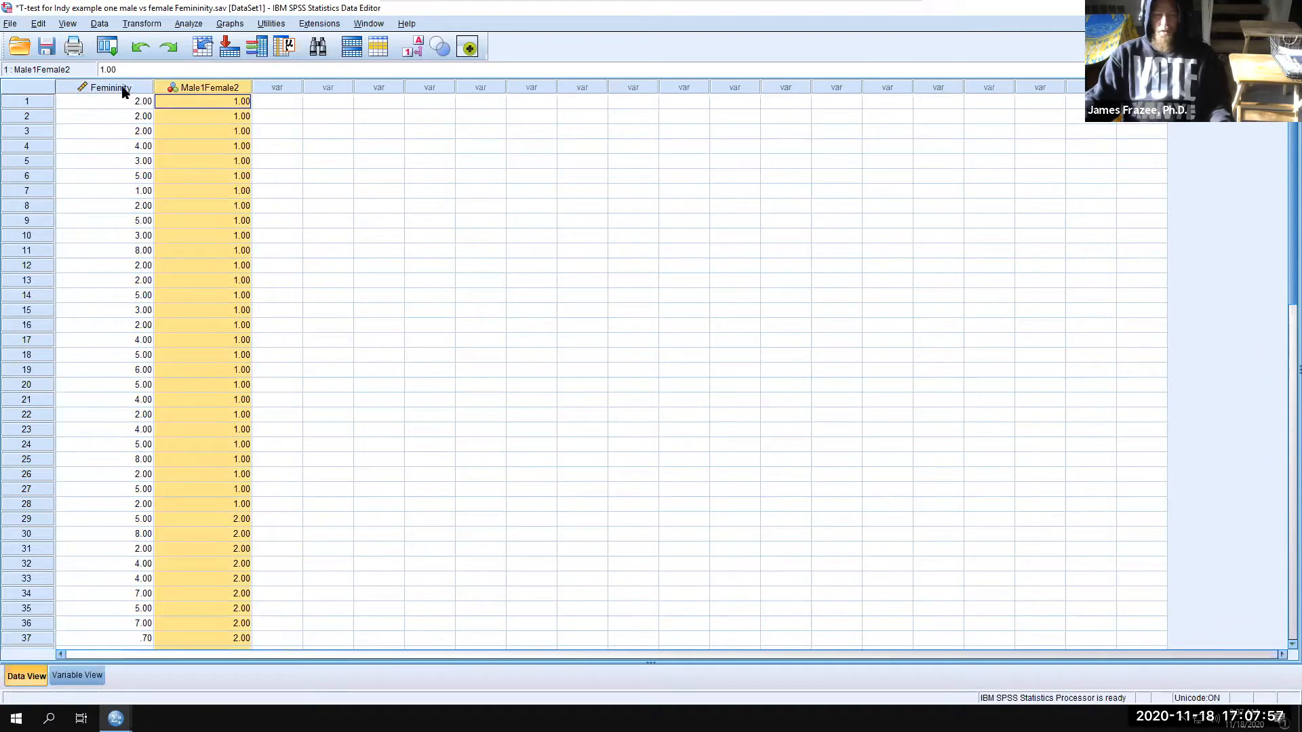
pyautogui.click(139, 88)
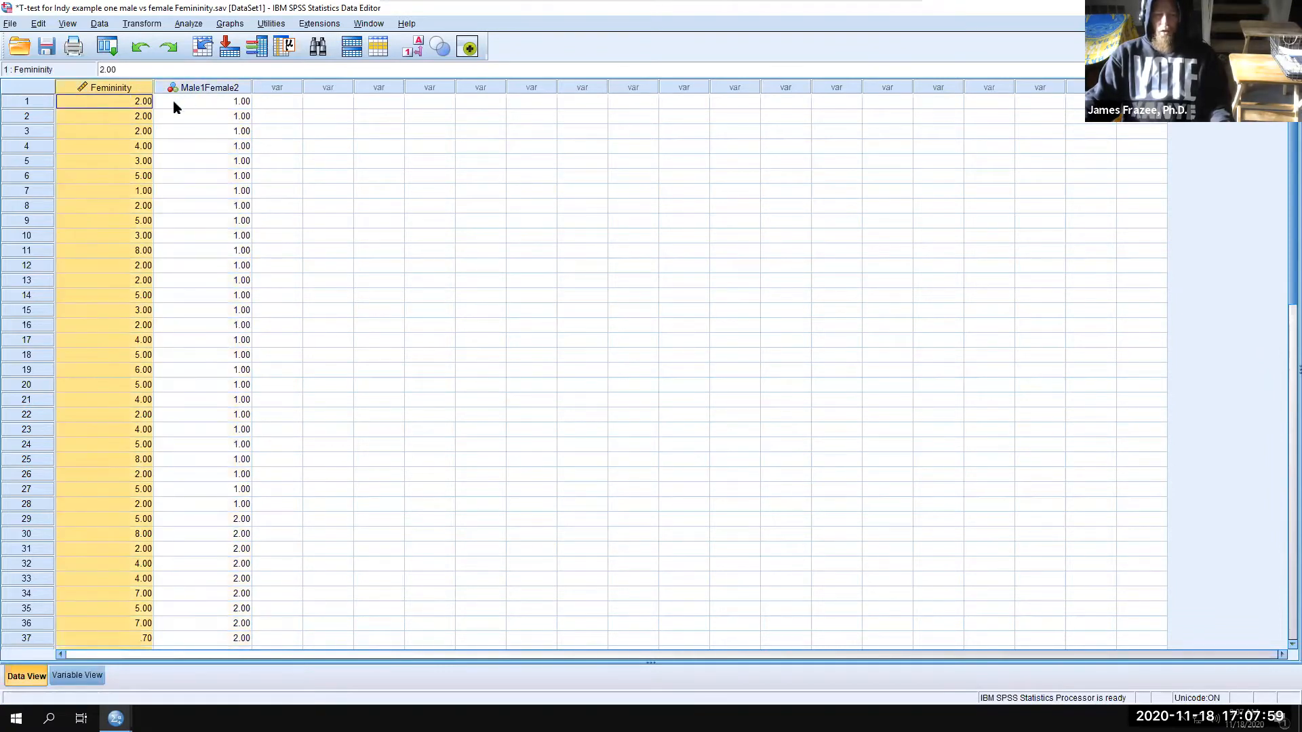
pyautogui.moveTo(211, 88); pyautogui.dragTo(95, 88)
pyautogui.click(196, 88)
pyautogui.click(263, 85)
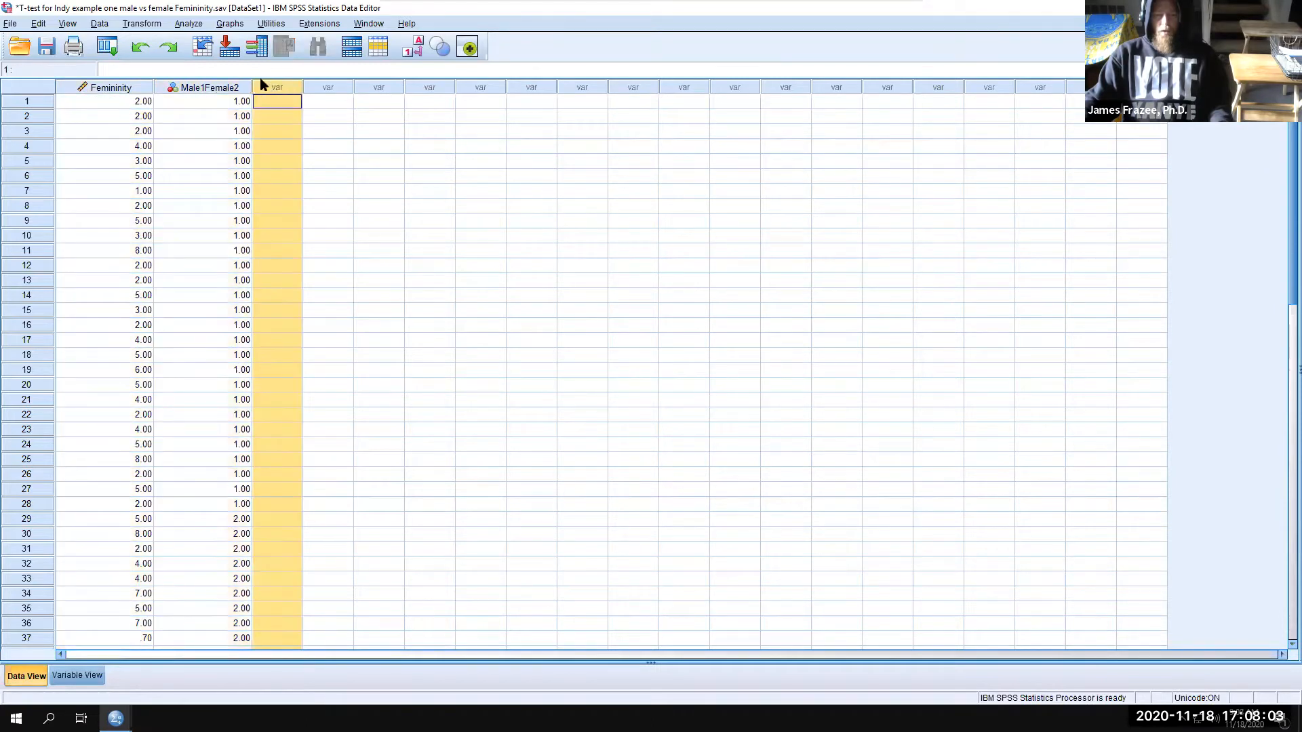
# Open the setup for an independent-samples t test
pyautogui.click(189, 23)
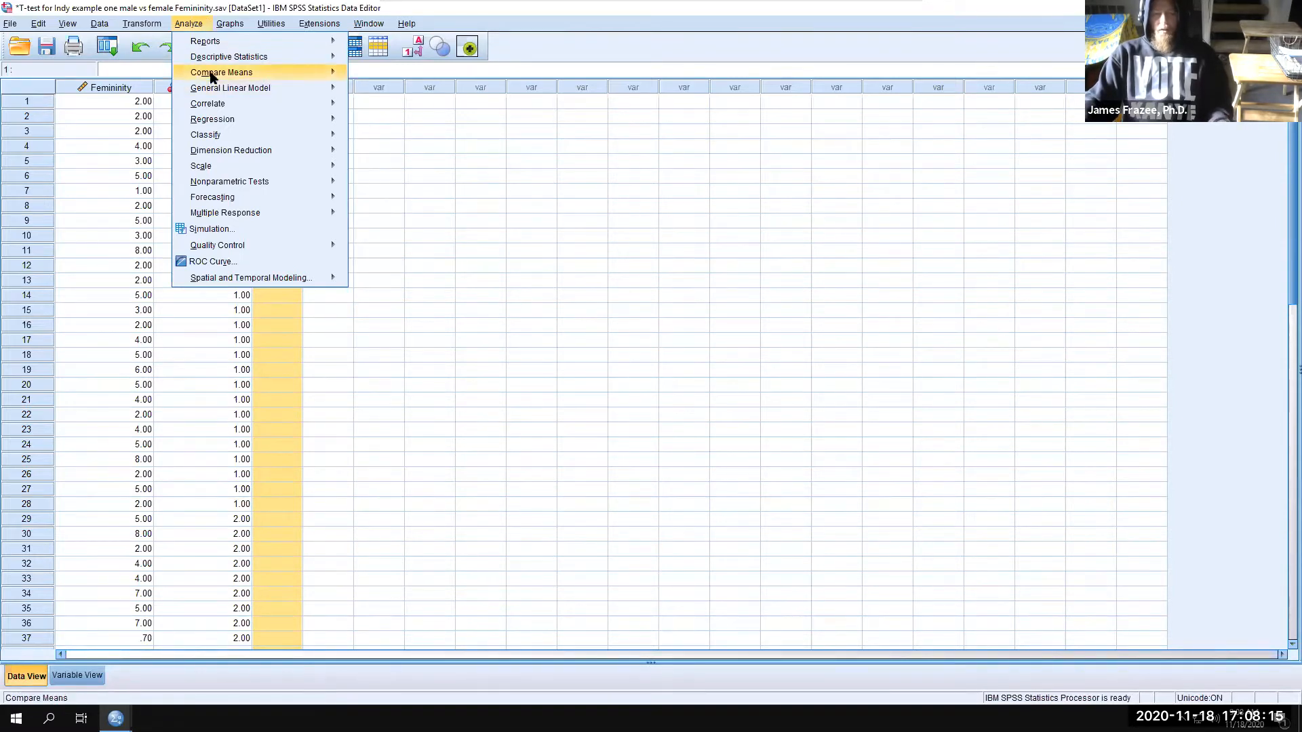
pyautogui.moveTo(216, 76)
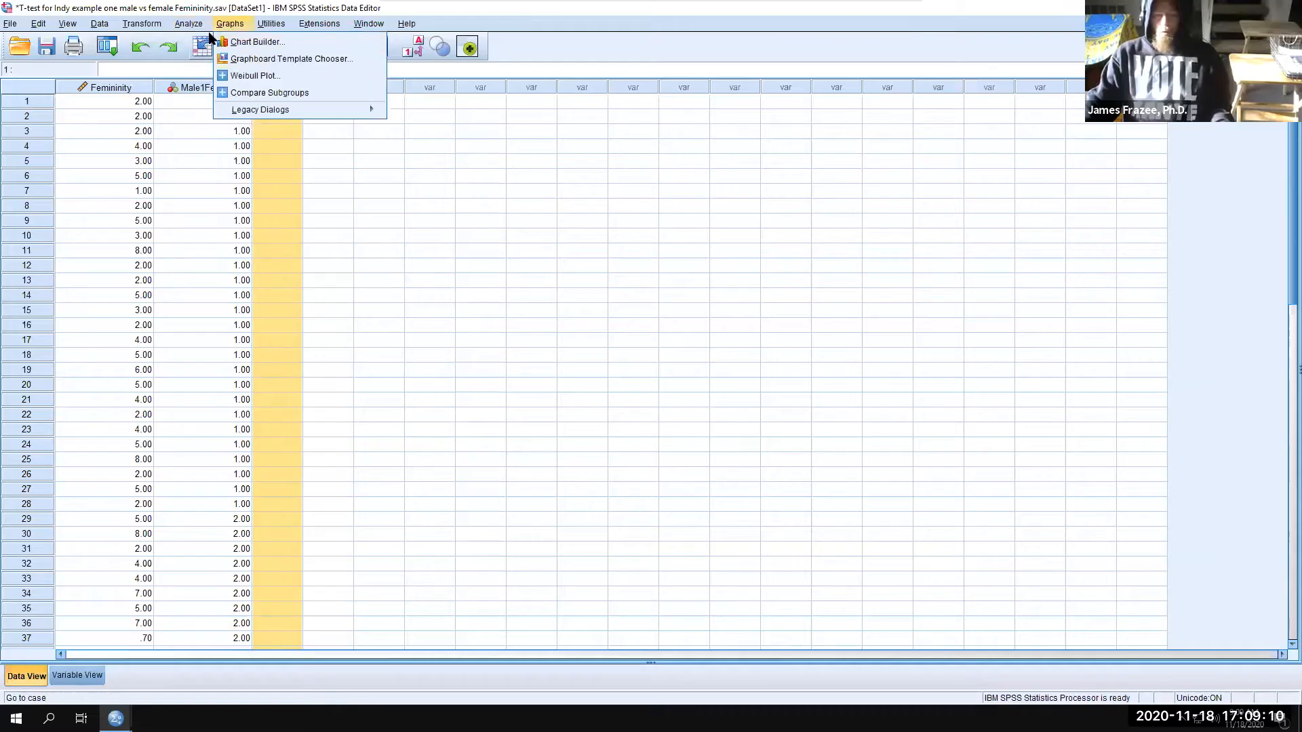
pyautogui.moveTo(190, 25)
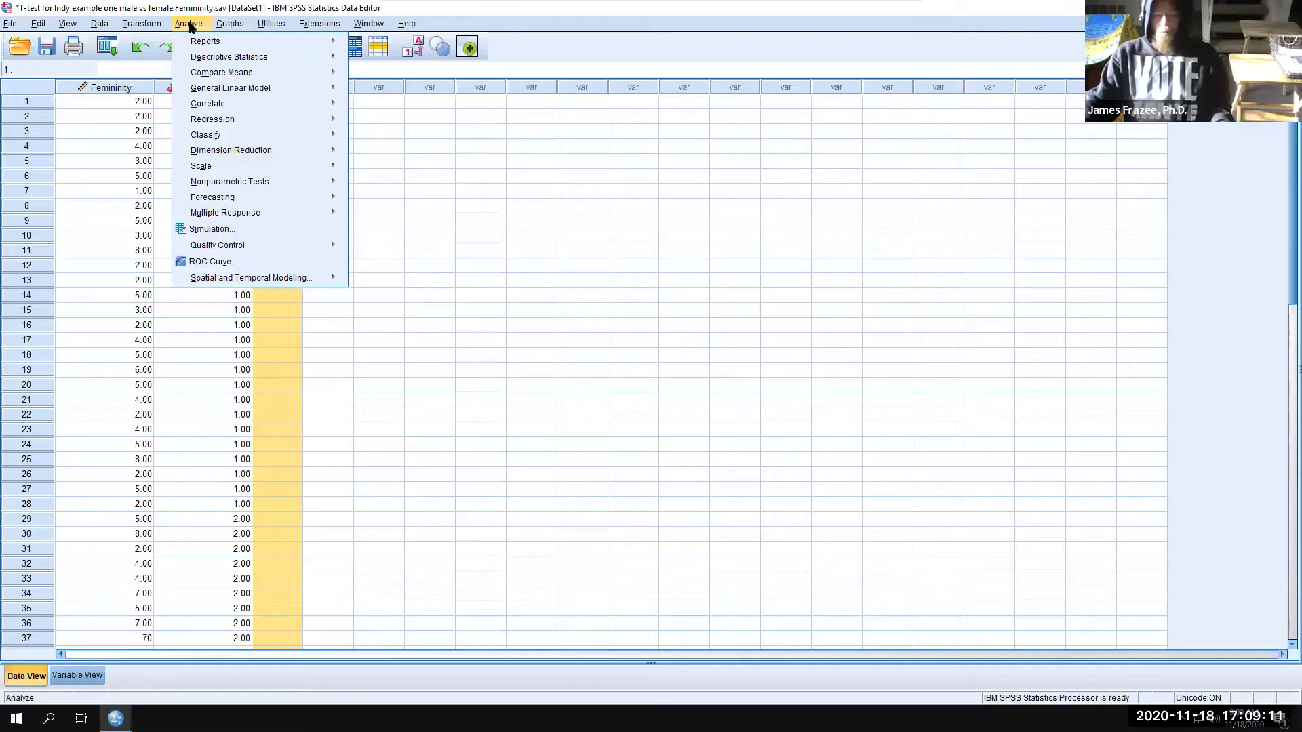
pyautogui.moveTo(226, 74)
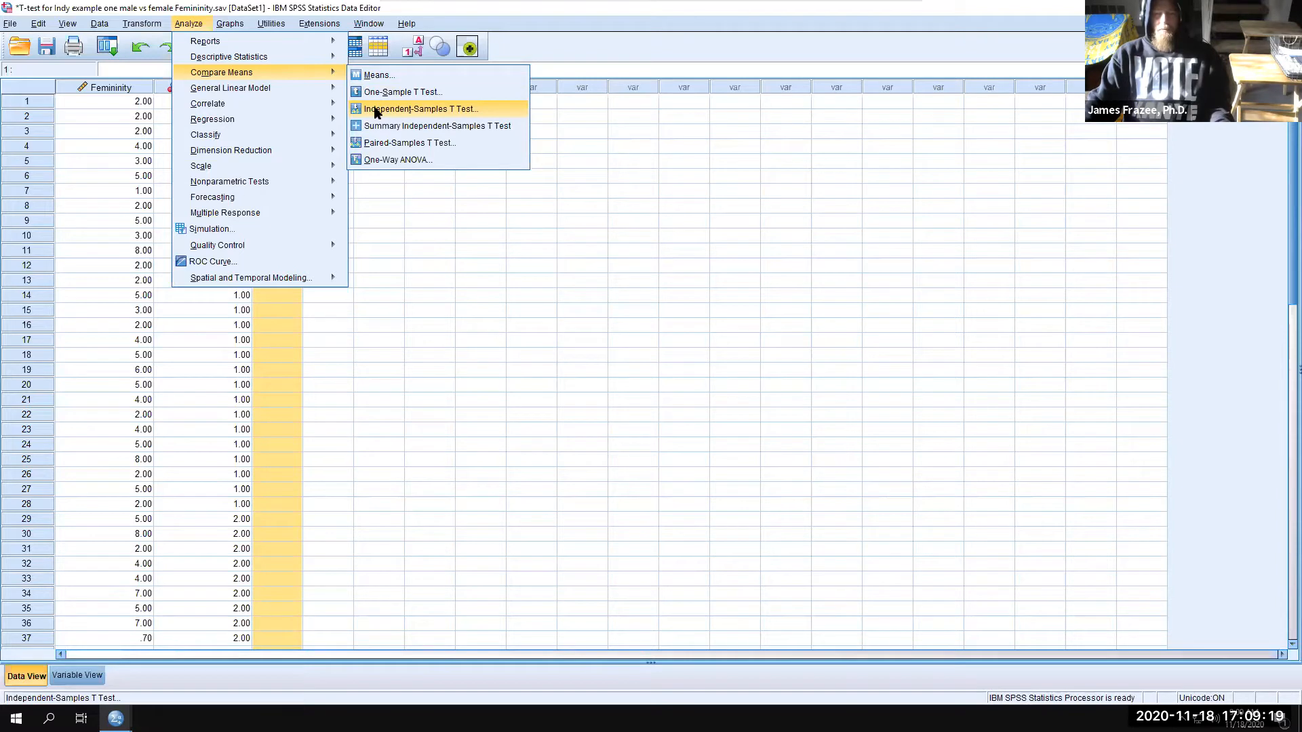
pyautogui.click(376, 111)
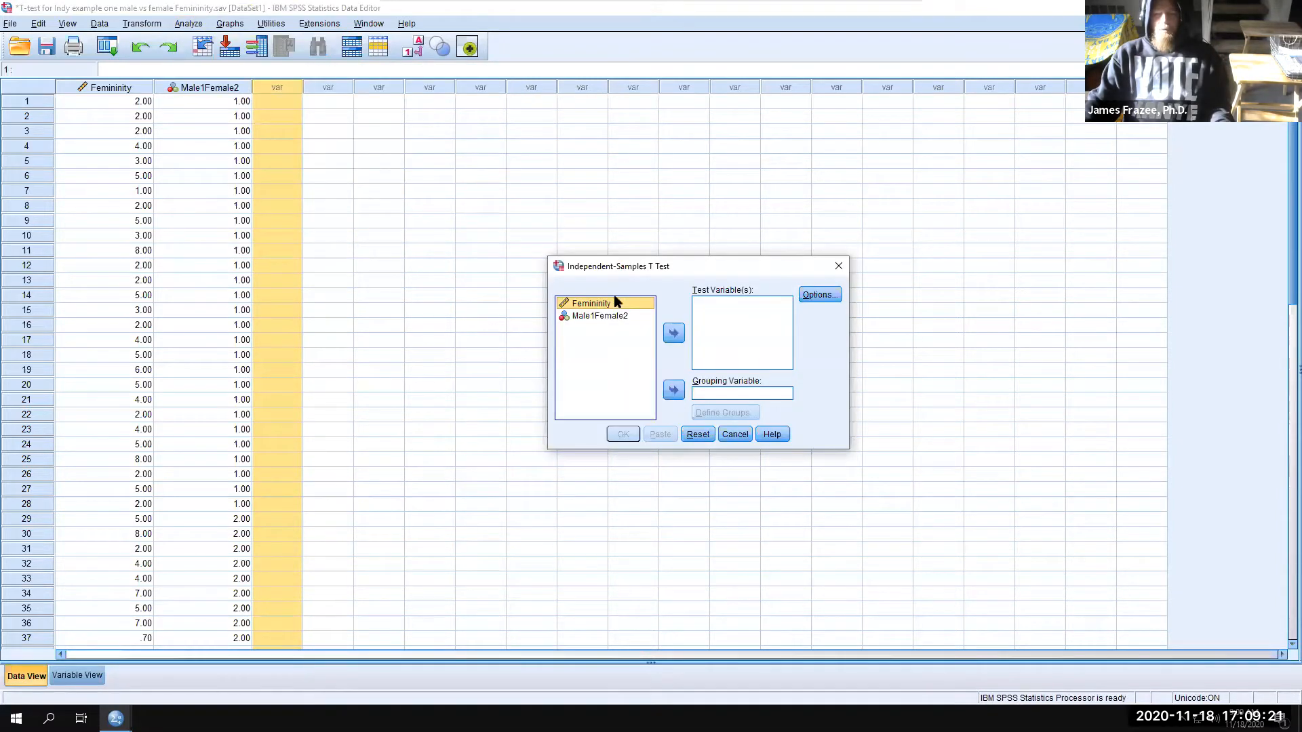
pyautogui.click(582, 307)
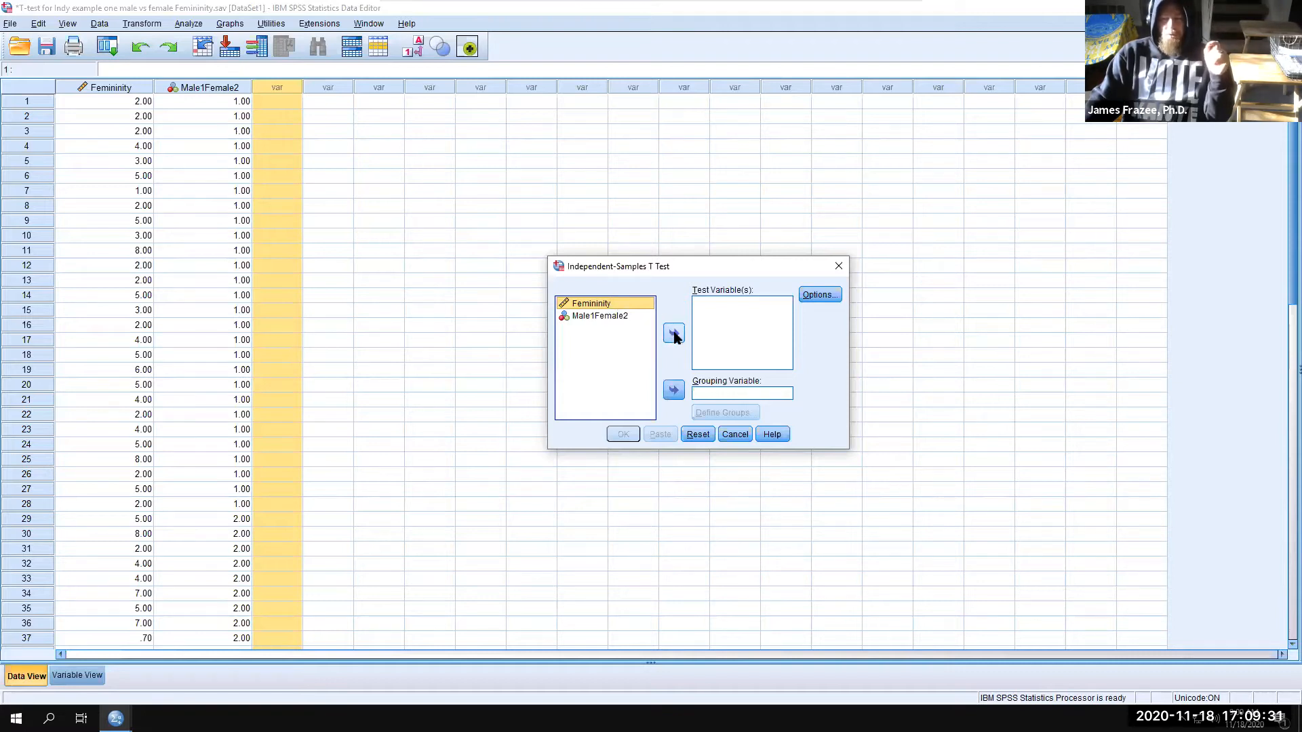
pyautogui.moveTo(578, 307); pyautogui.dragTo(713, 316)
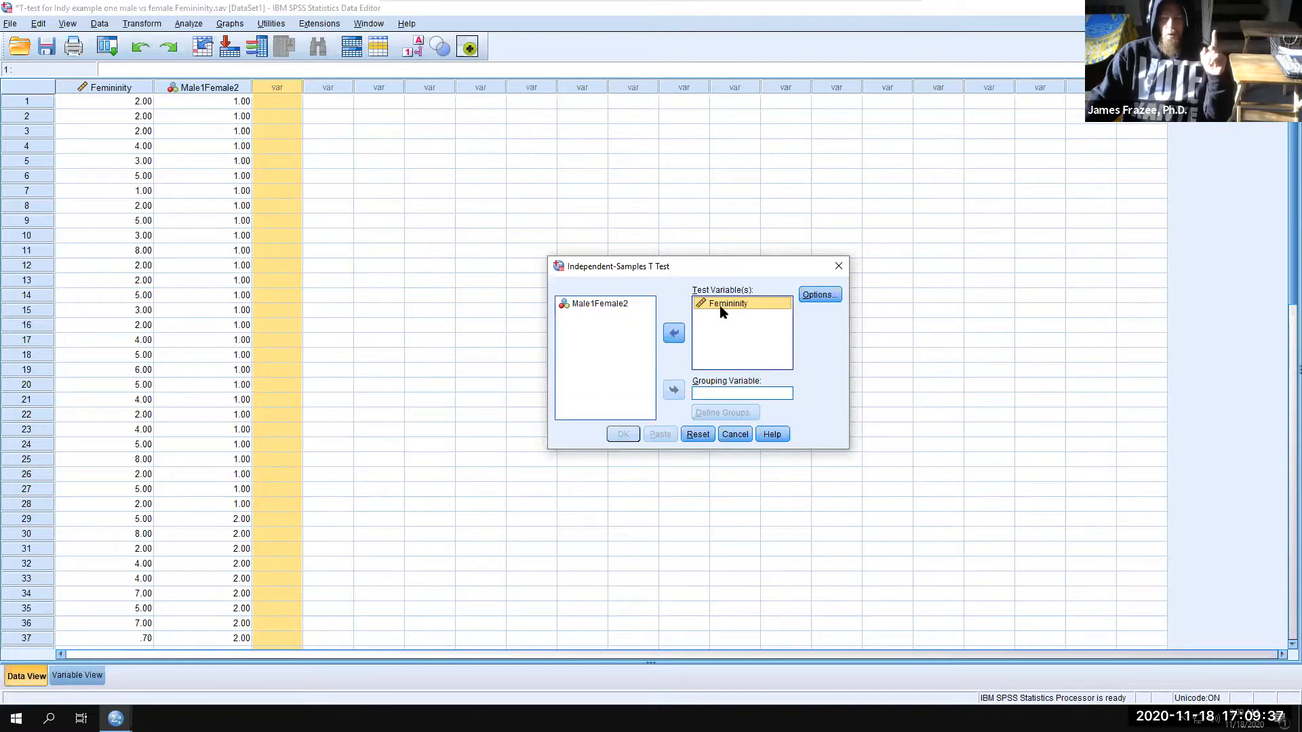
pyautogui.click(673, 331)
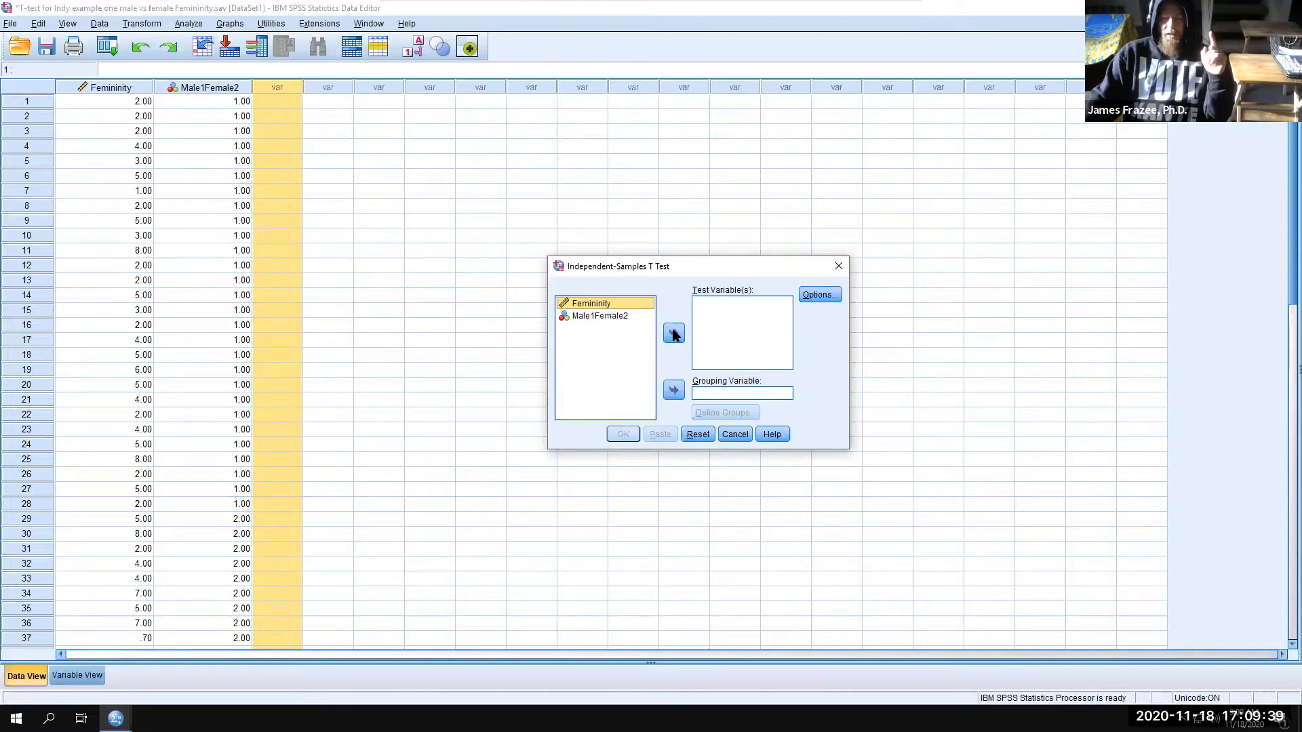
pyautogui.click(674, 333)
pyautogui.click(673, 333)
pyautogui.click(673, 334)
pyautogui.click(673, 334)
pyautogui.click(673, 334)
pyautogui.click(673, 334)
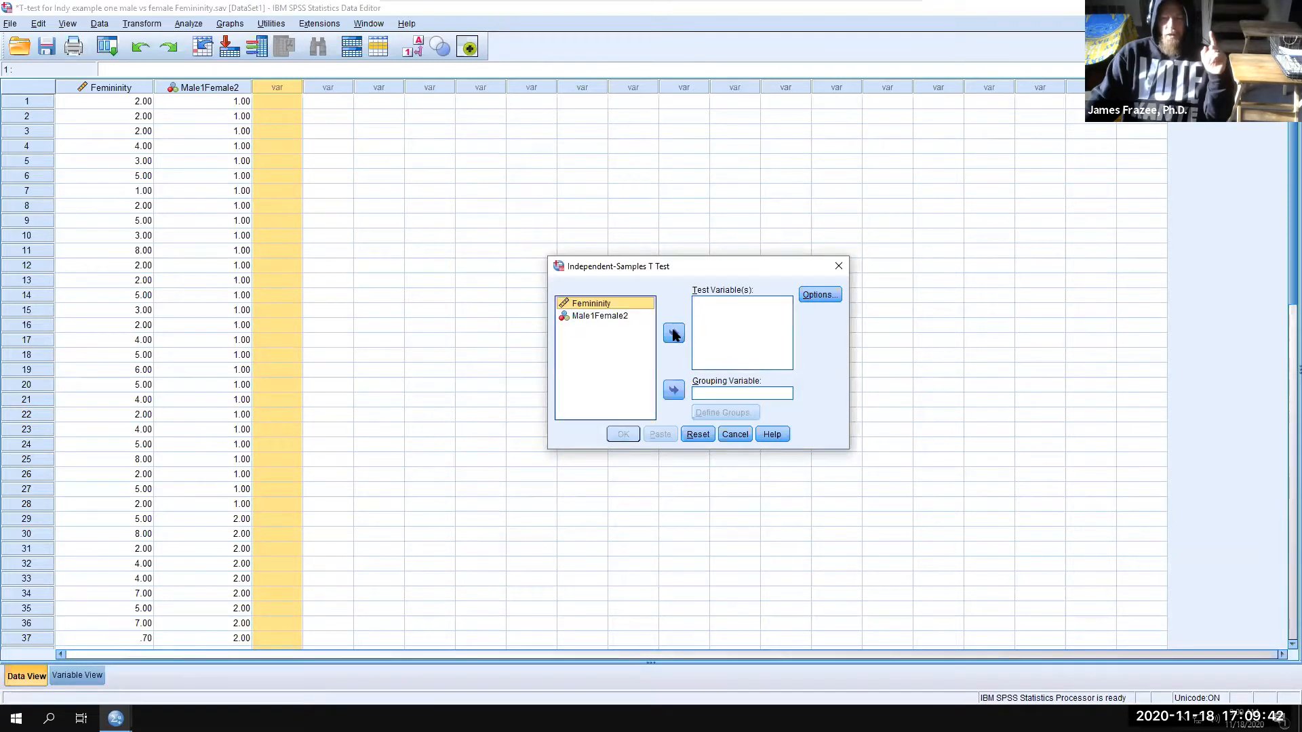
# Assign Femininity as the test variable and Male1Female2 as the grouping variable
pyautogui.click(581, 304)
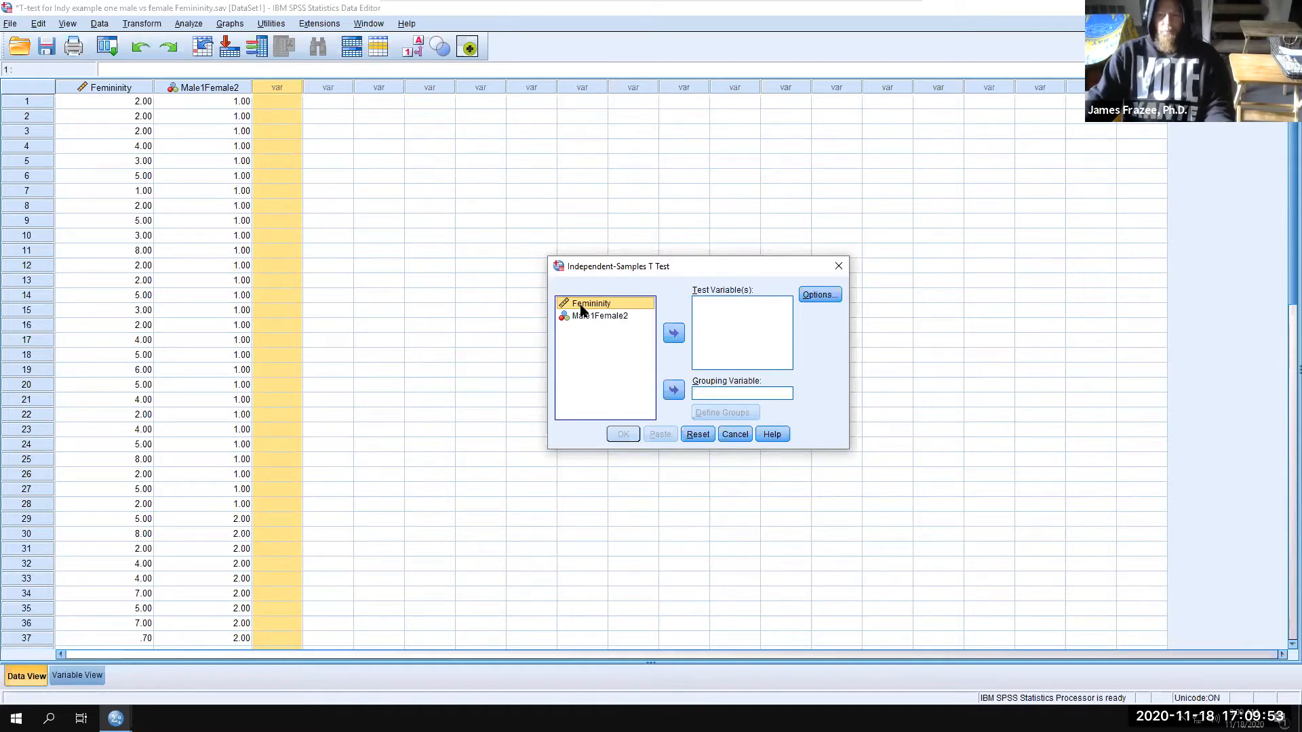
pyautogui.click(674, 333)
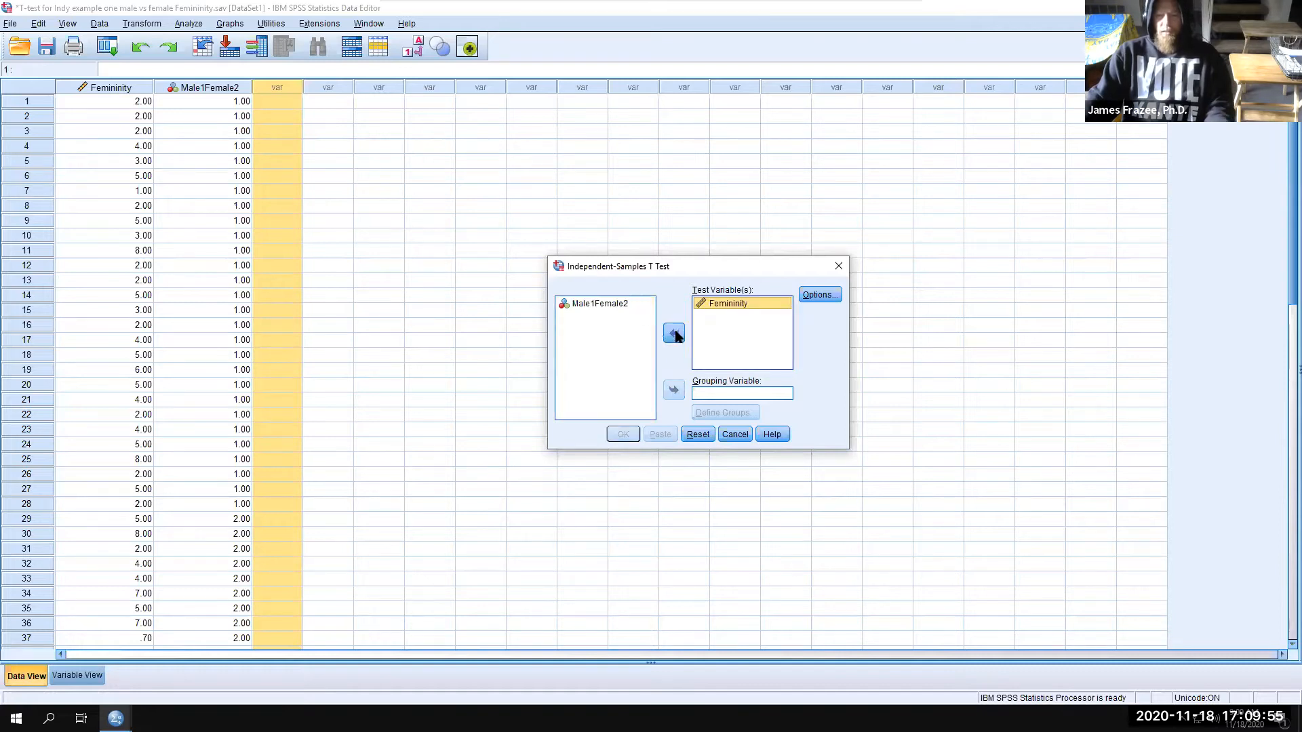
pyautogui.click(579, 308)
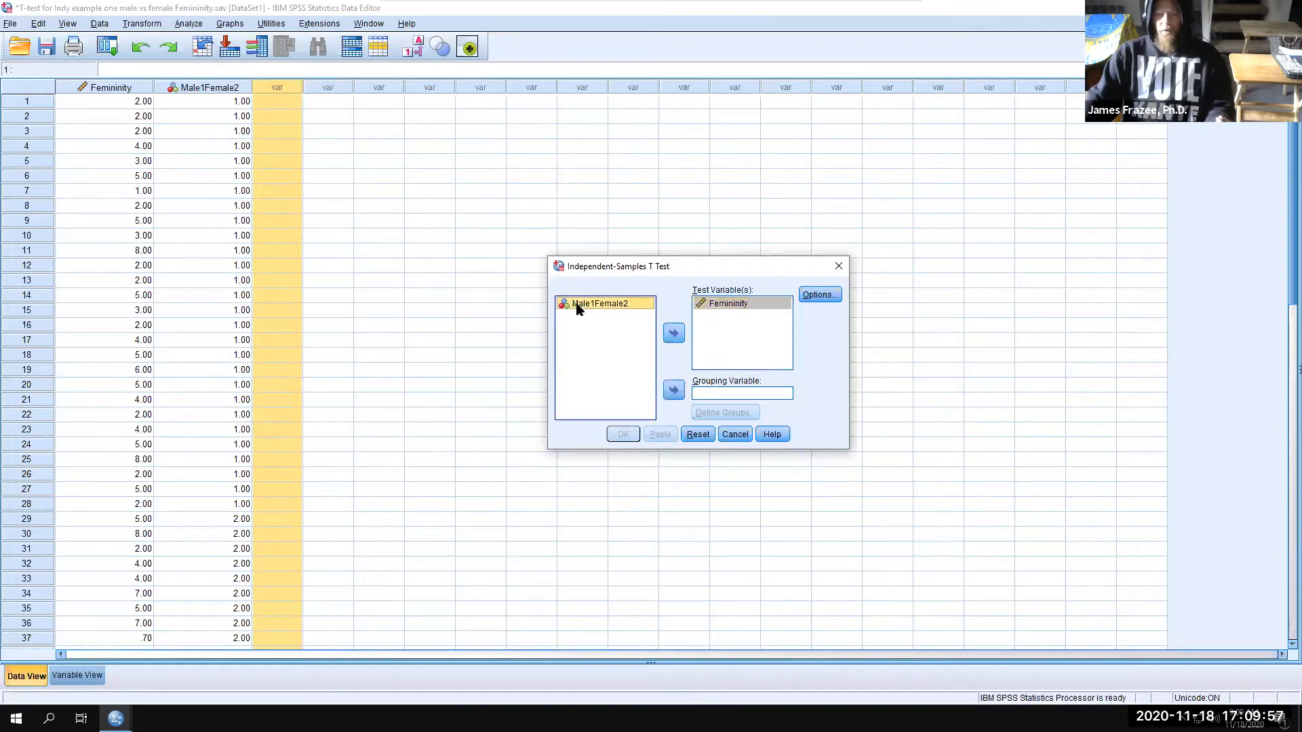
pyautogui.click(671, 391)
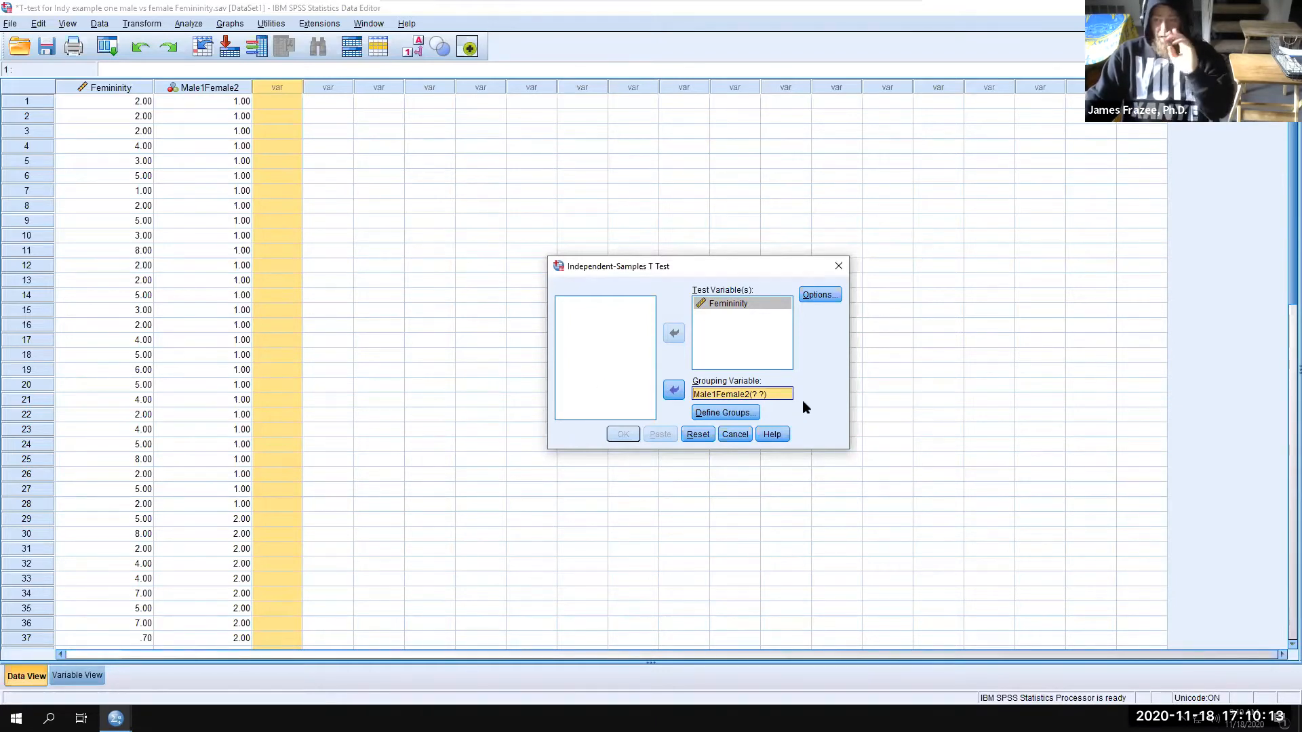
# Define the groups of Male1Female2 by specified values, with 1 for Group 1 and 2 for Group 2
pyautogui.click(725, 414)
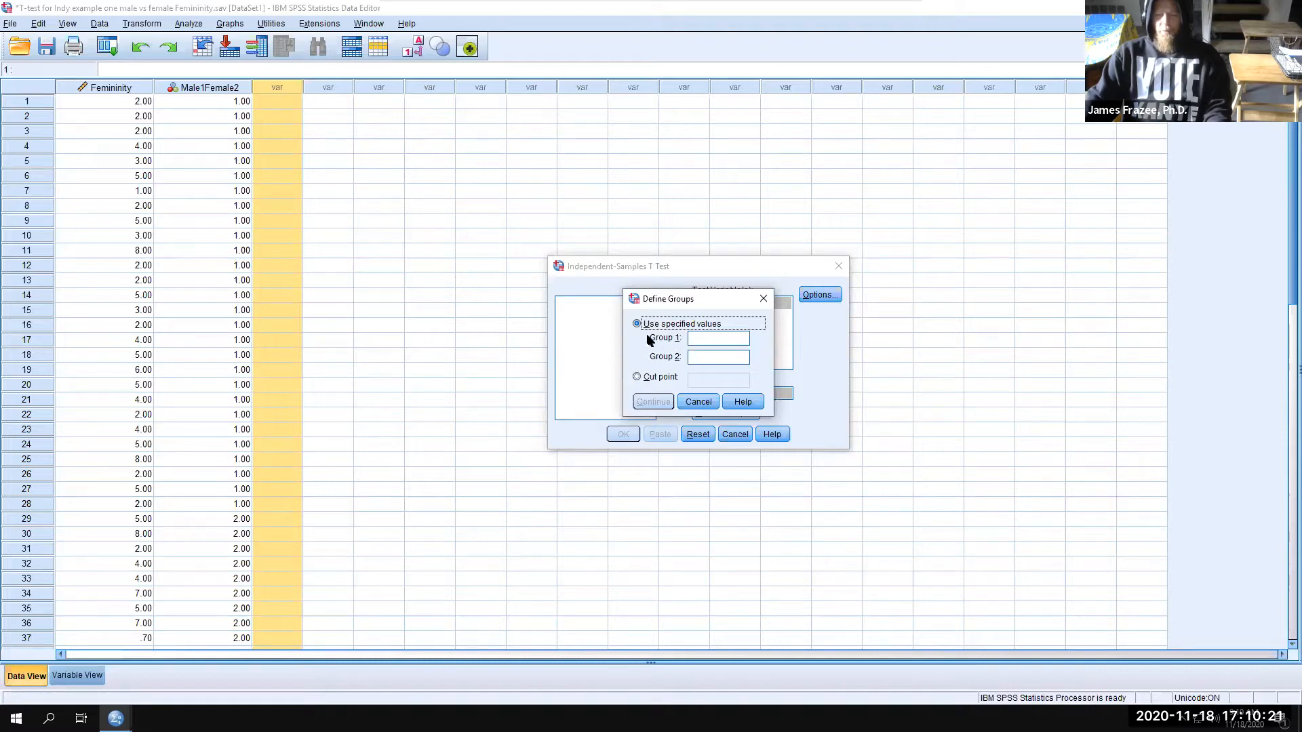
pyautogui.click(706, 339)
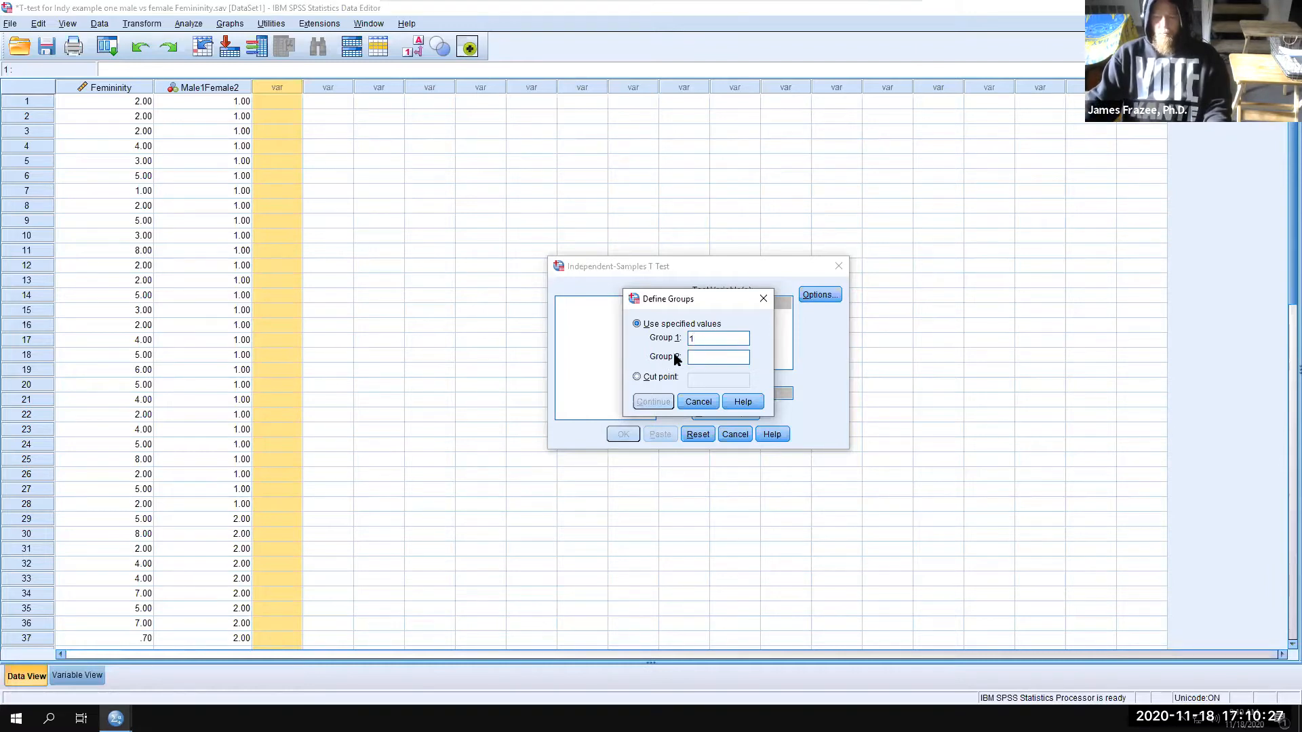
pyautogui.write('2')
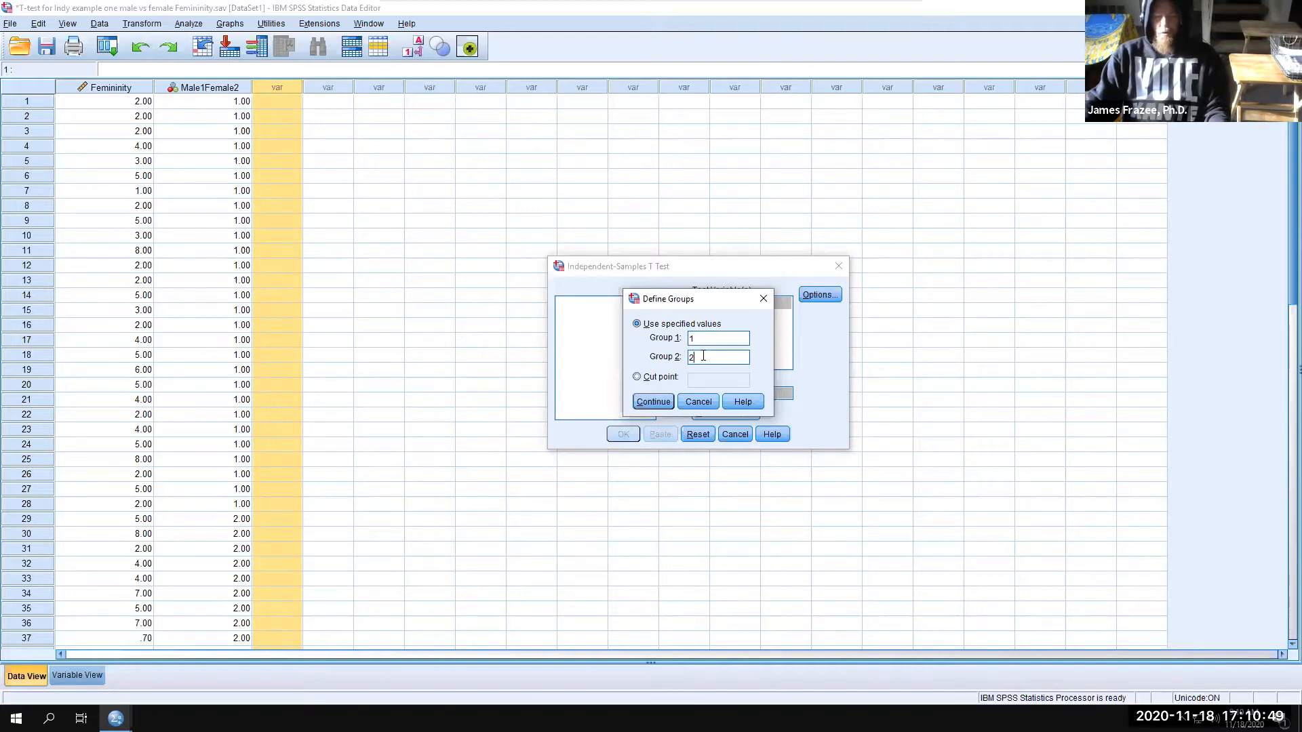
# Try defining the groups with a cut point of 5, and return to the specified values
pyautogui.click(638, 378)
pyautogui.click(703, 380)
pyautogui.write('5')
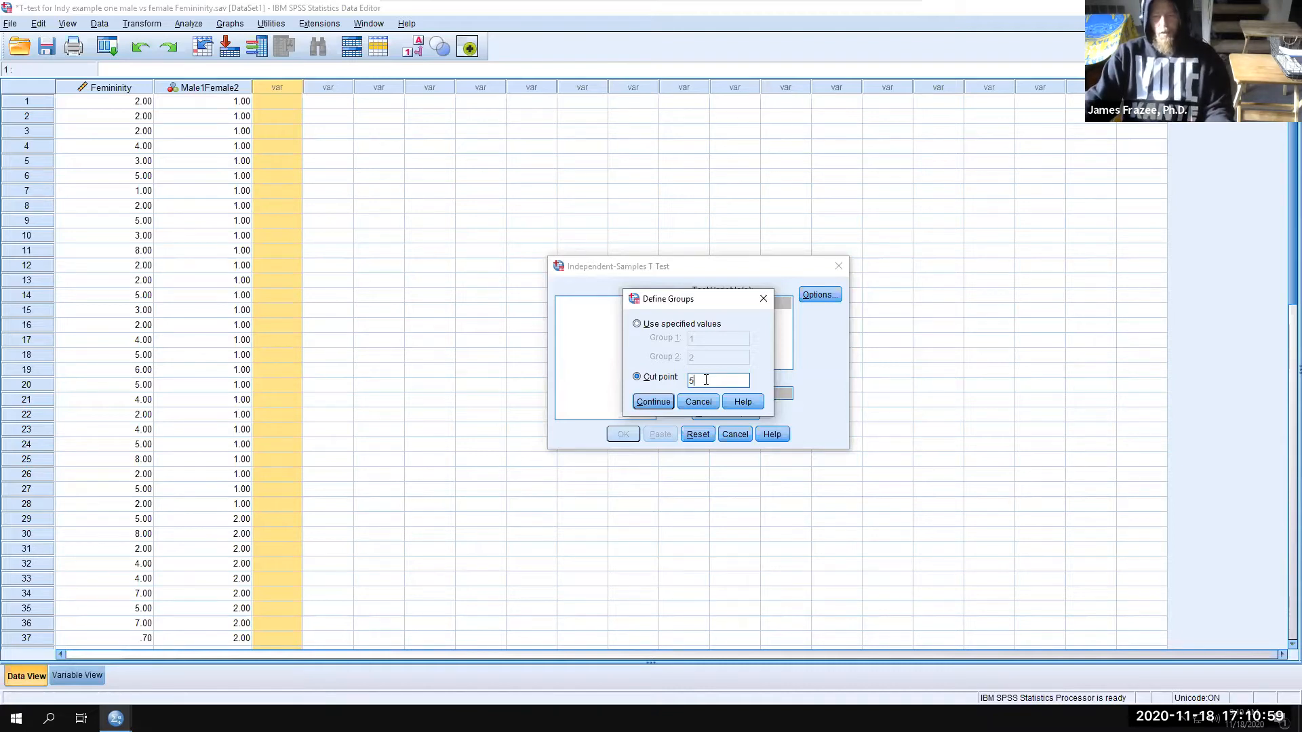
pyautogui.click(636, 324)
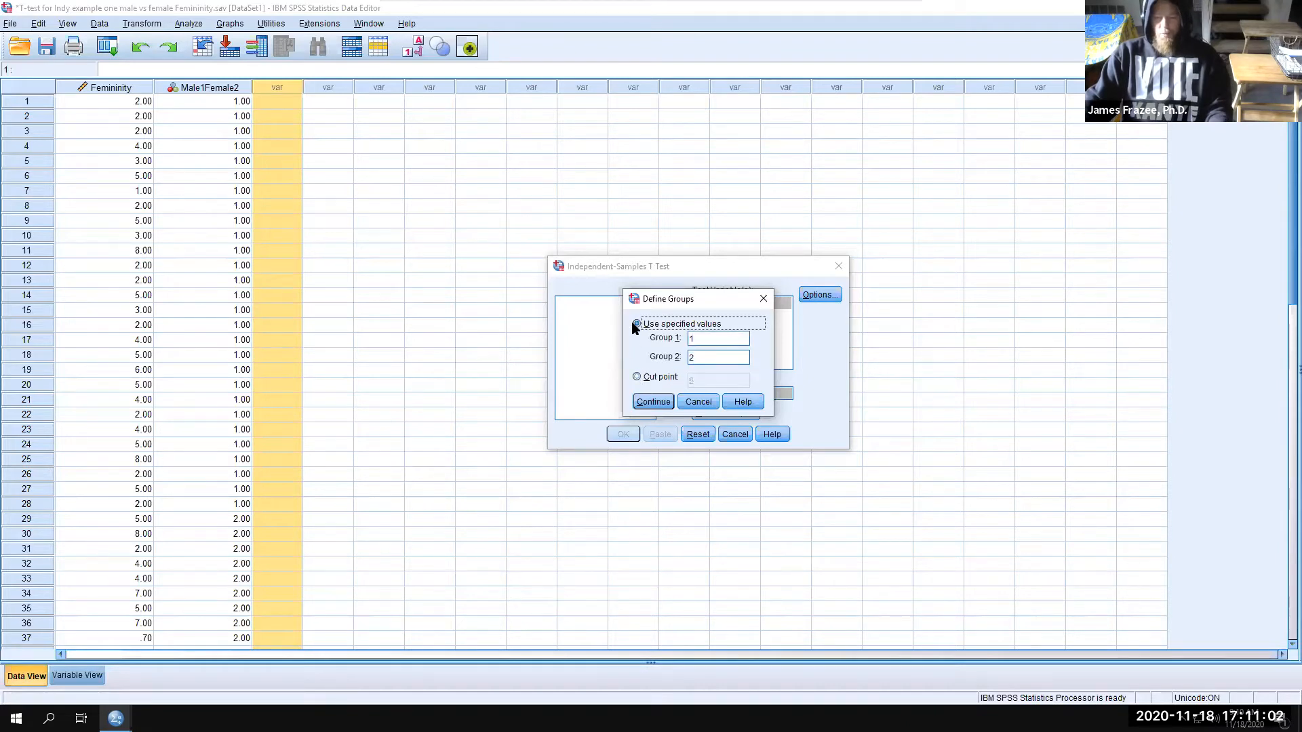
# Try a cut point of 1.01 for the group definition, and clear that value
pyautogui.click(637, 377)
pyautogui.click(704, 381)
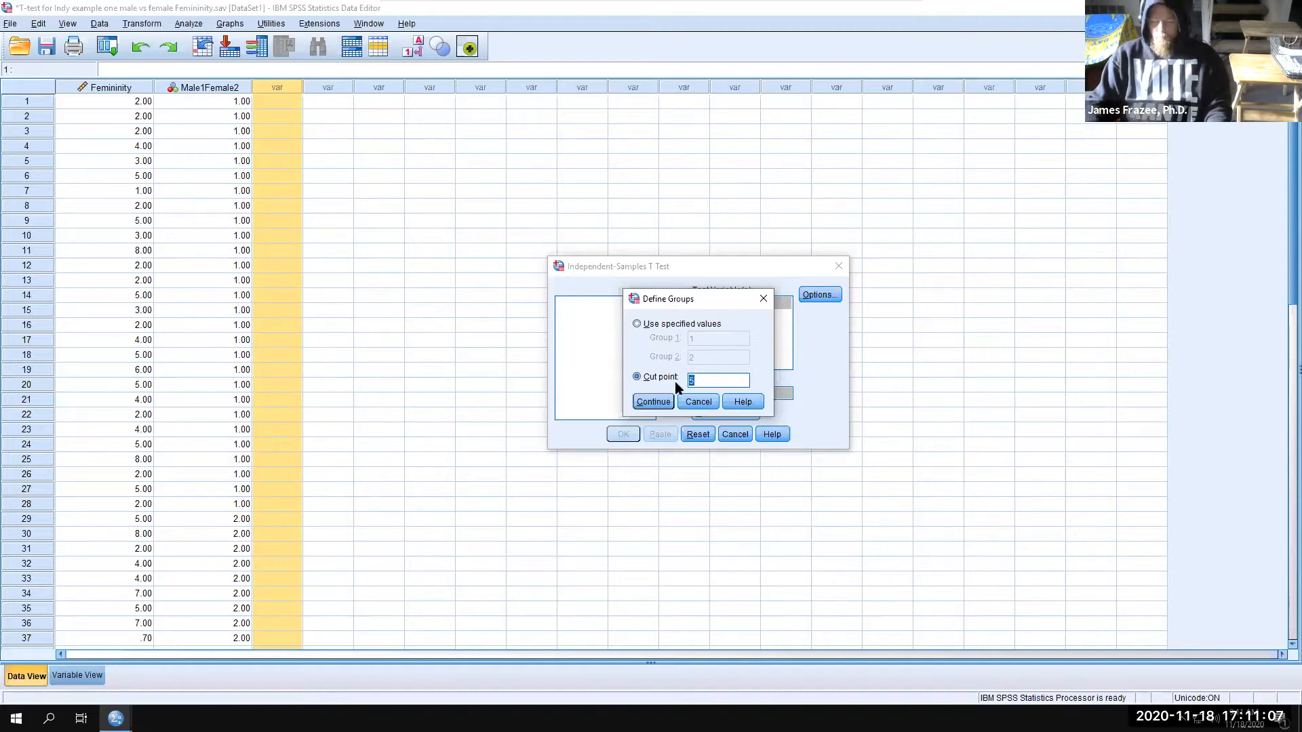
pyautogui.press('BackSpace')
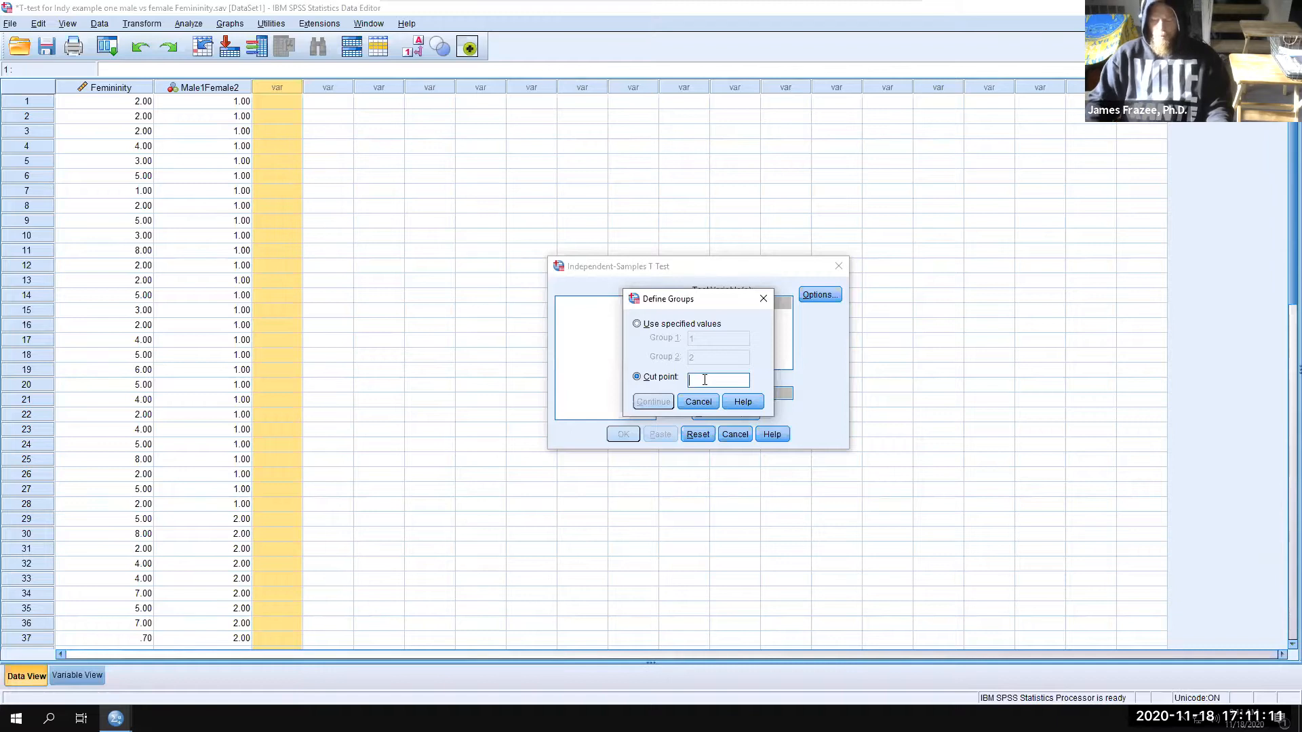
pyautogui.write('1.0')
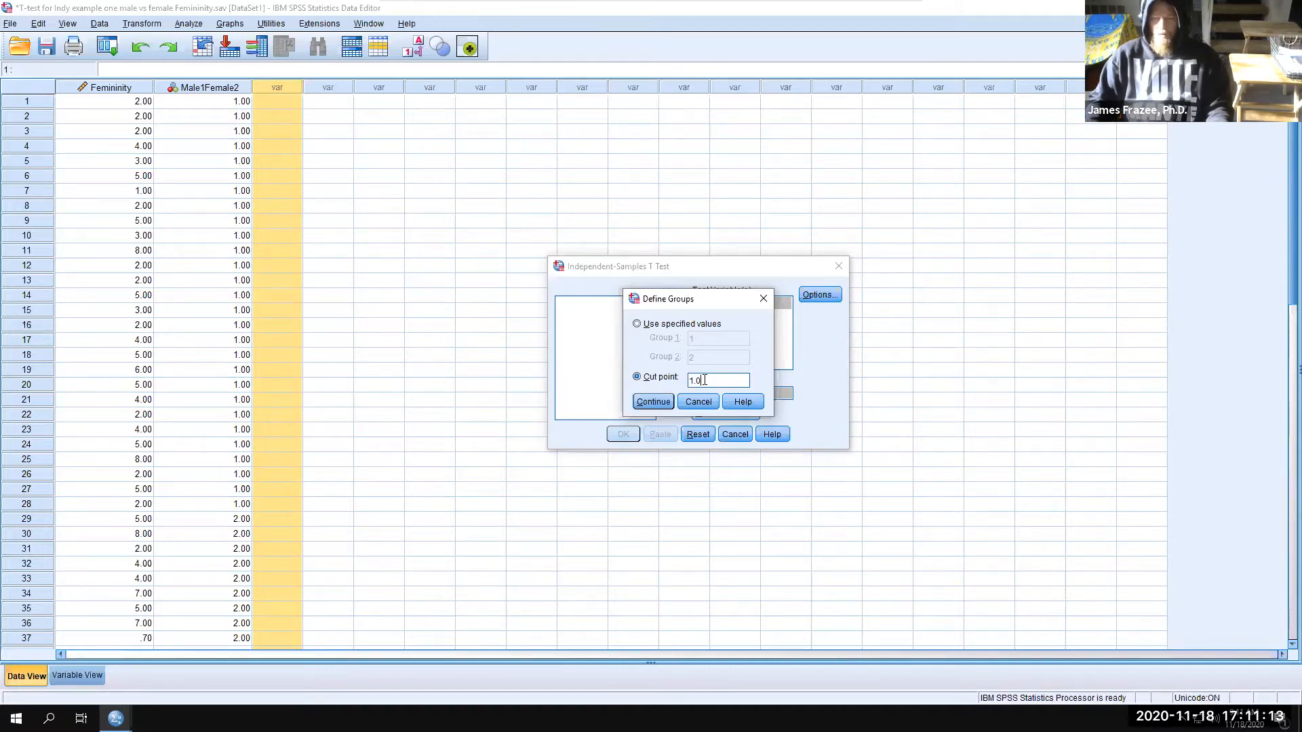
pyautogui.write('1')
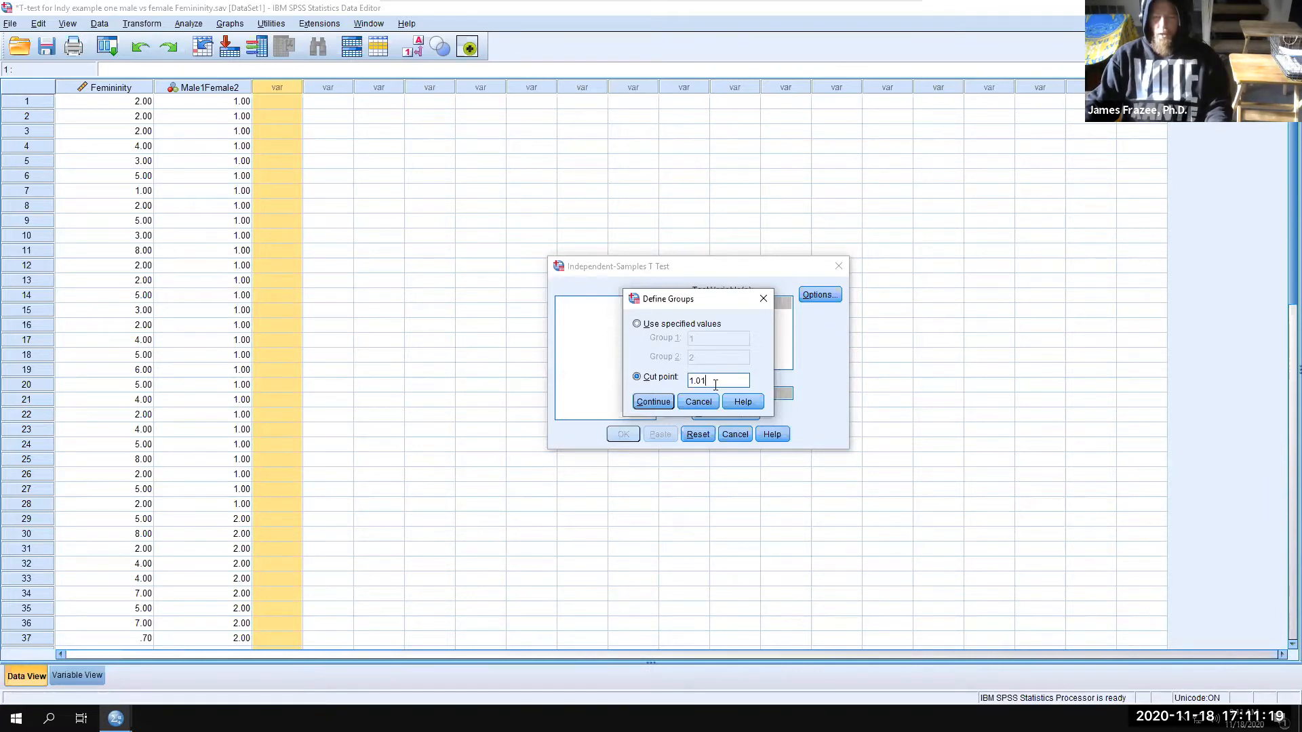
pyautogui.click(658, 384)
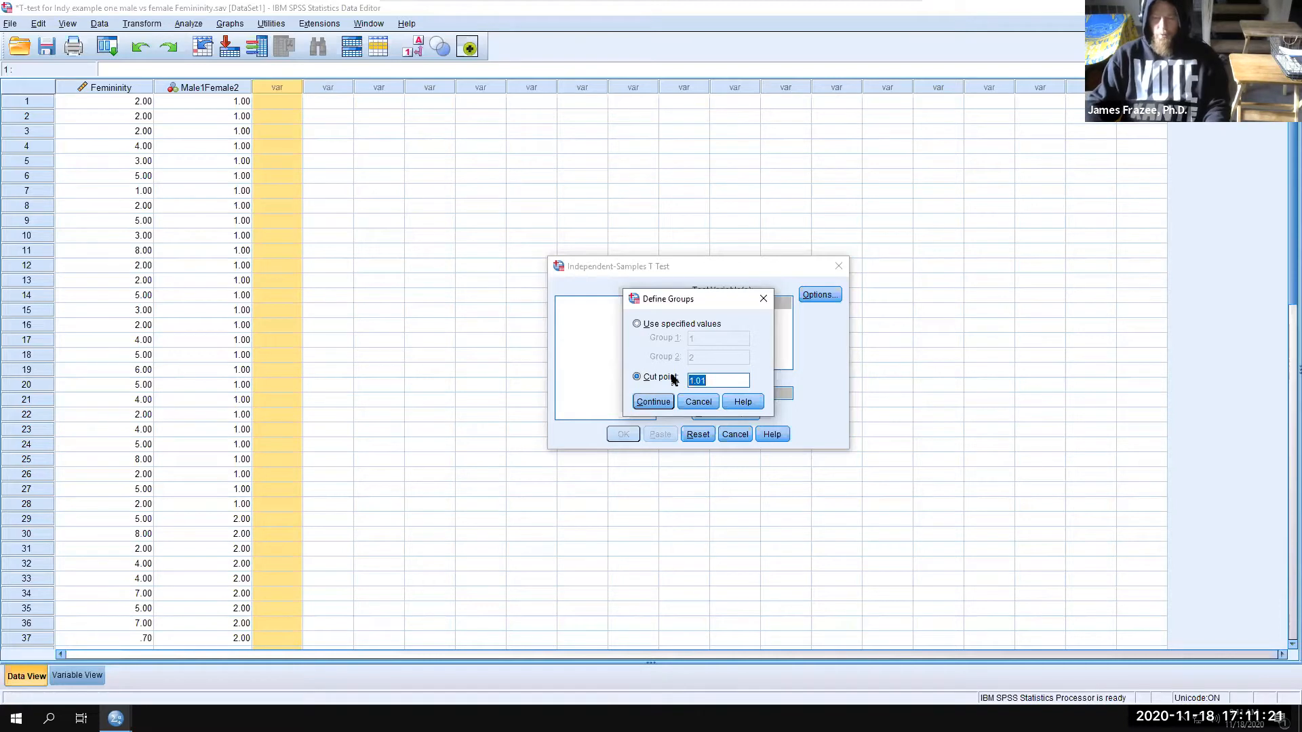
pyautogui.press('BackSpace')
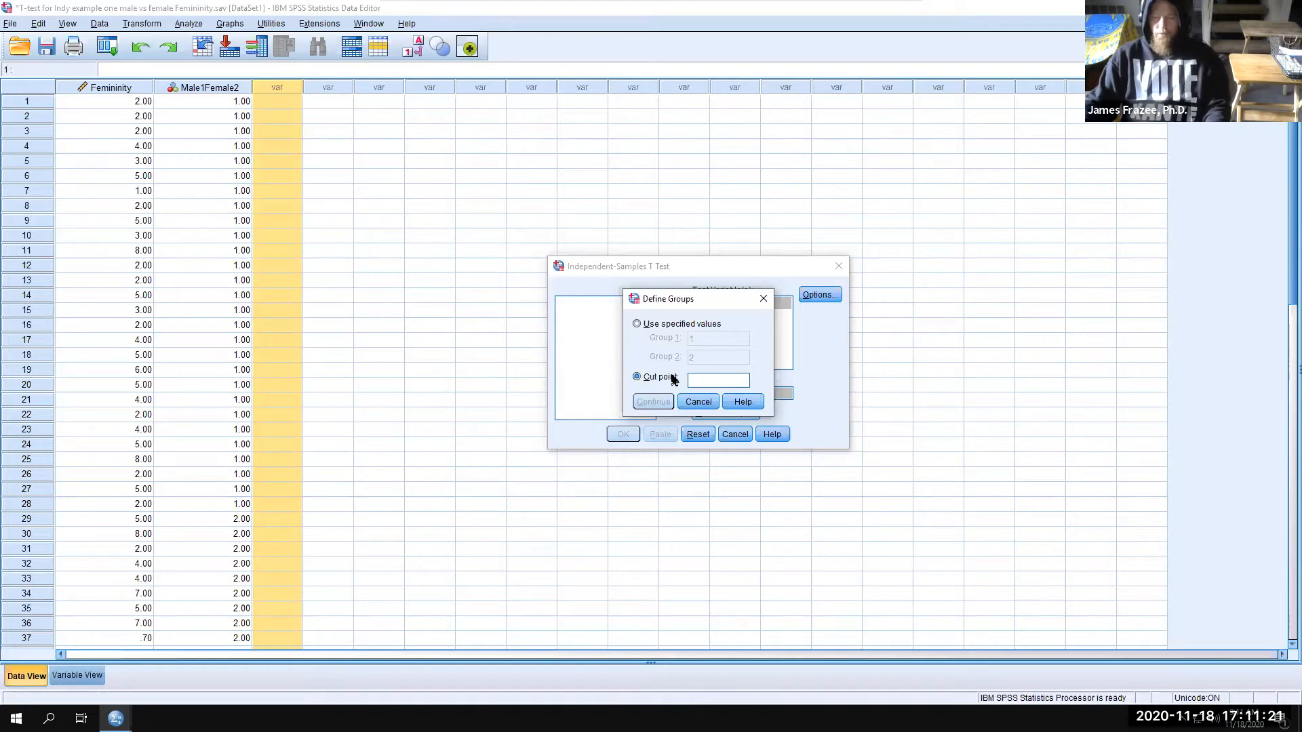
# Switch the group definition back to the specified values 1 and 2, confirm it and run the t test
pyautogui.click(636, 324)
pyautogui.click(687, 339)
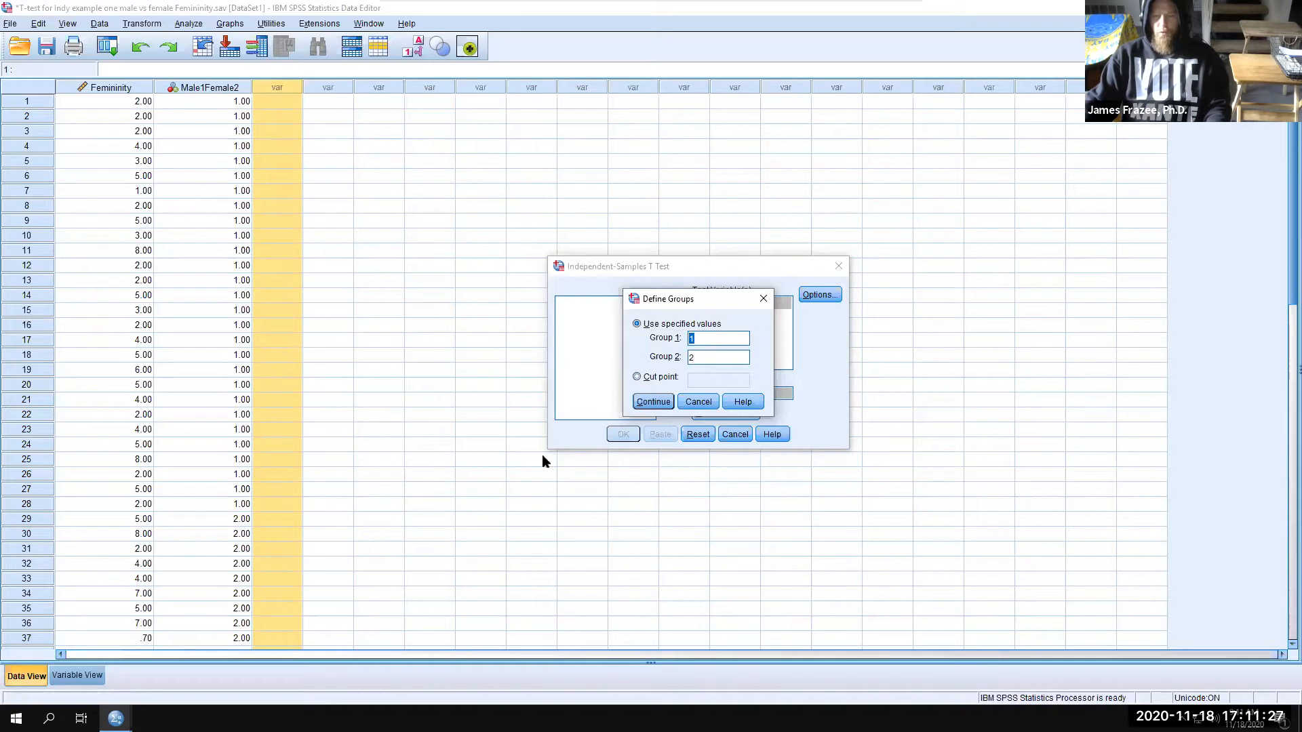
pyautogui.click(654, 404)
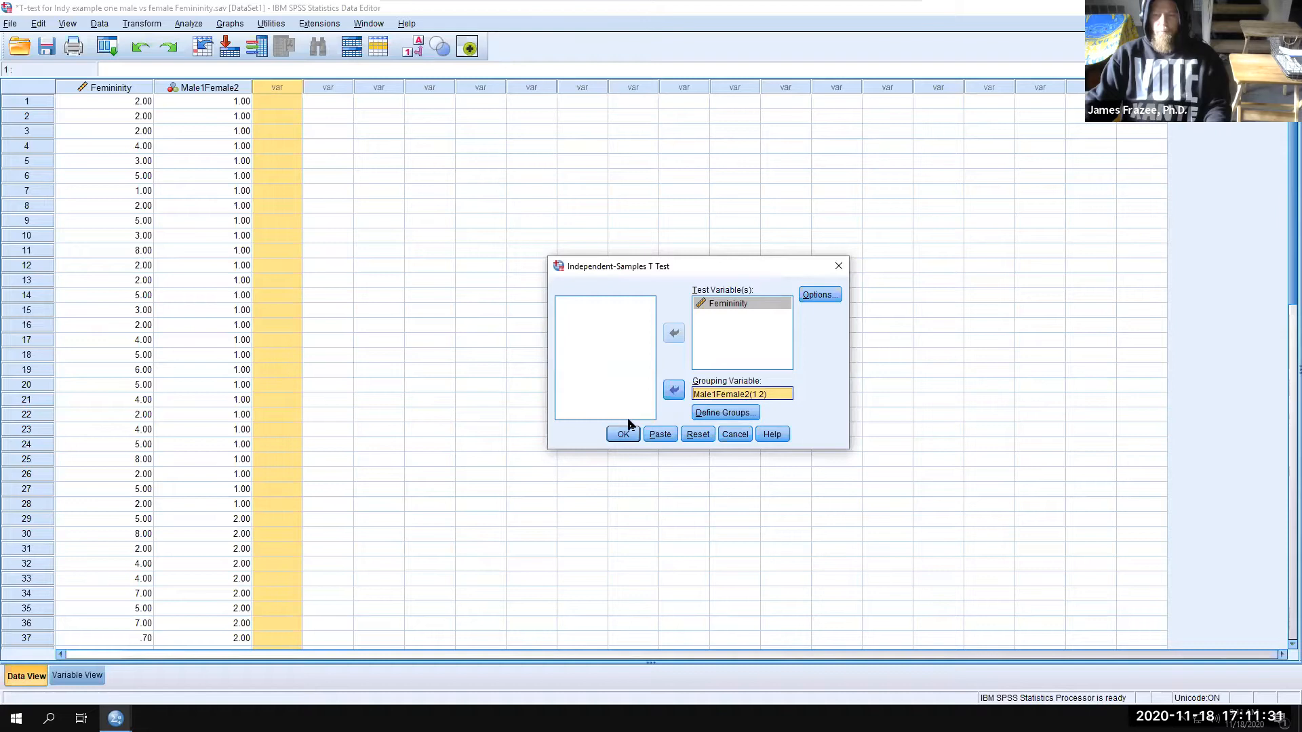
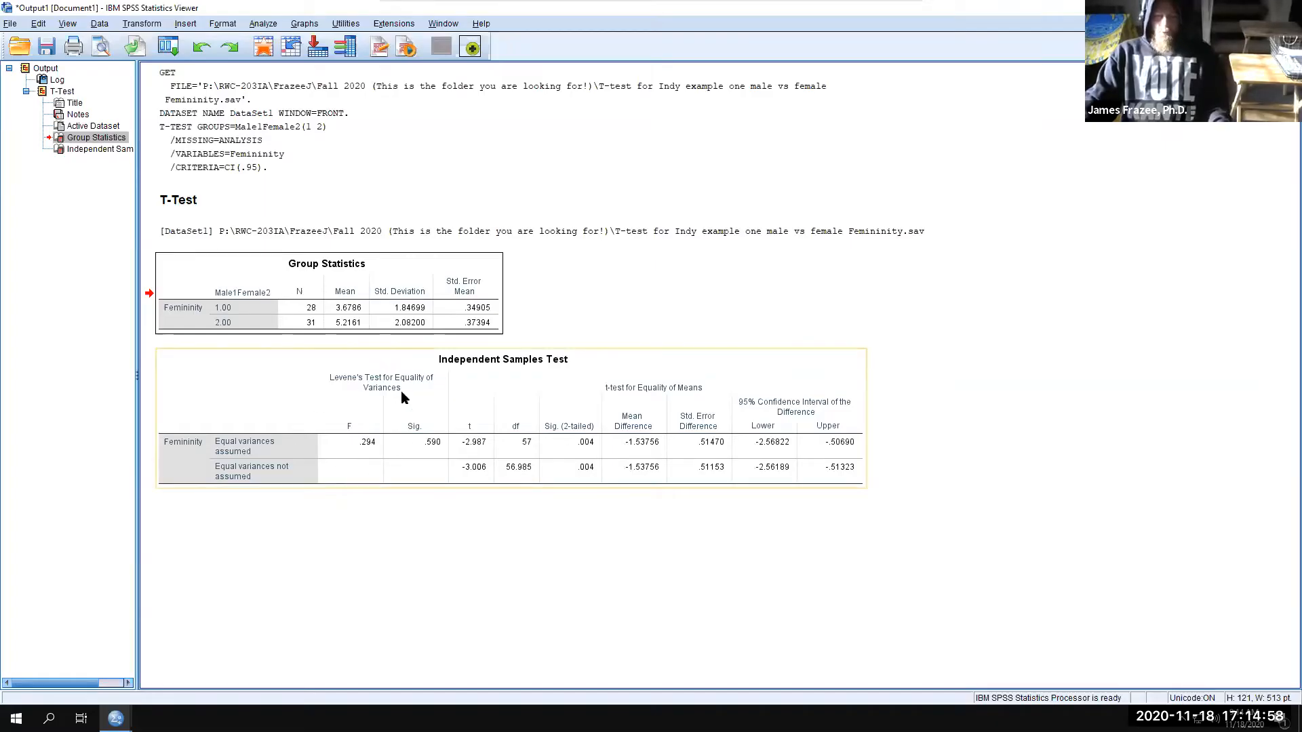
# Examine Levene's test and the t-test for equality of means for Femininity in the Independent Samples Test table
pyautogui.click(324, 382)
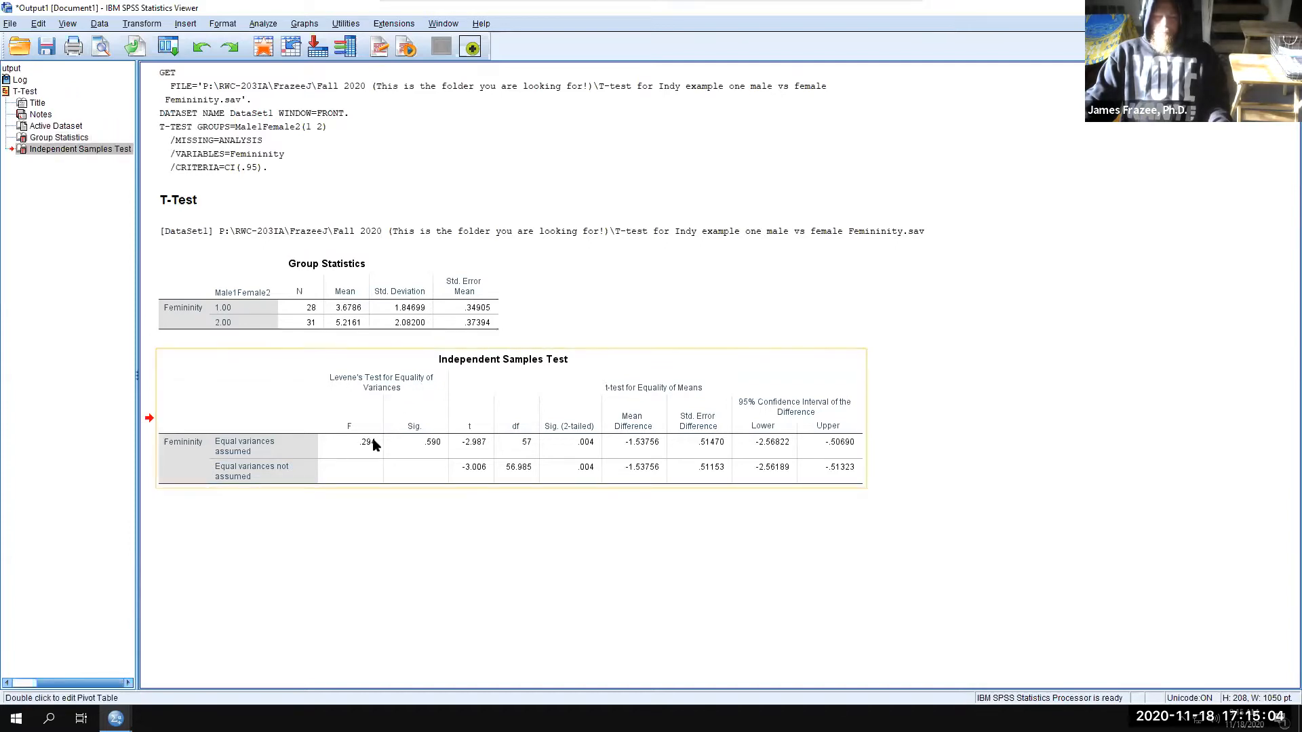
pyautogui.moveTo(382, 438); pyautogui.dragTo(343, 458)
pyautogui.moveTo(367, 401); pyautogui.dragTo(411, 552)
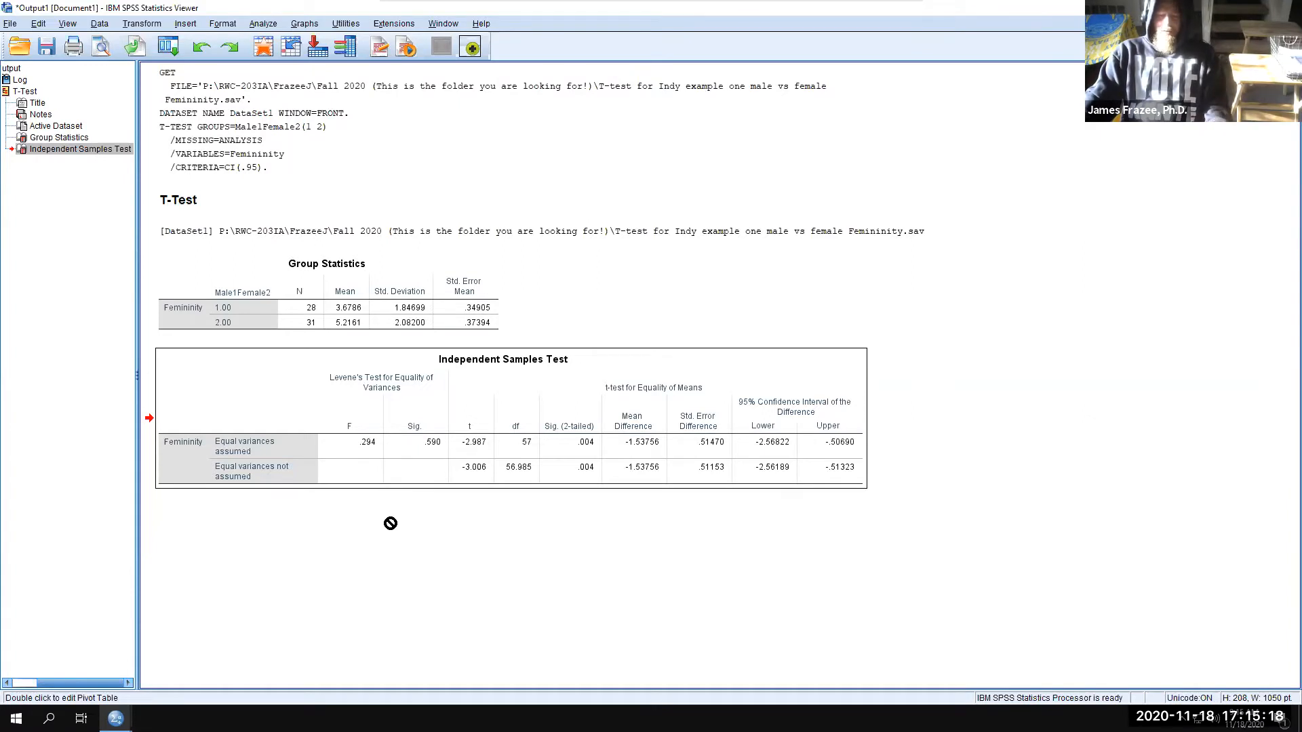
pyautogui.click(394, 401)
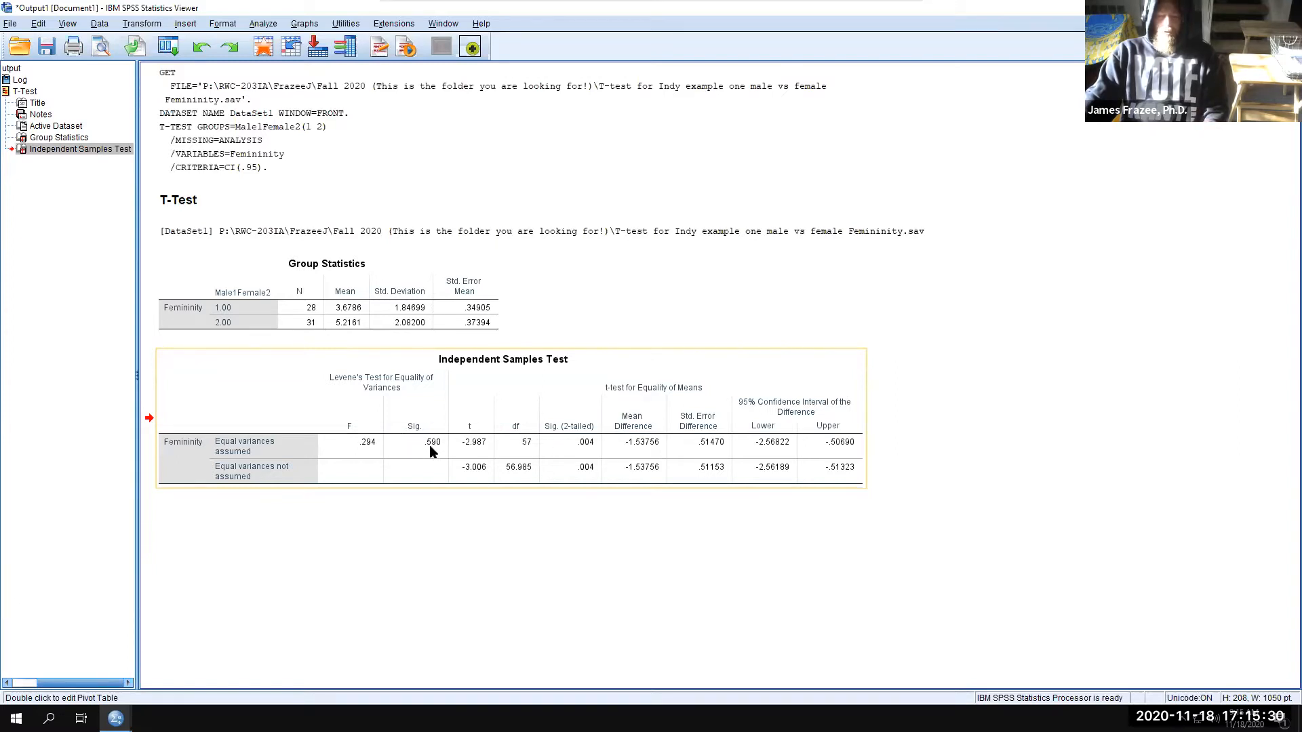
pyautogui.moveTo(376, 404); pyautogui.dragTo(415, 540)
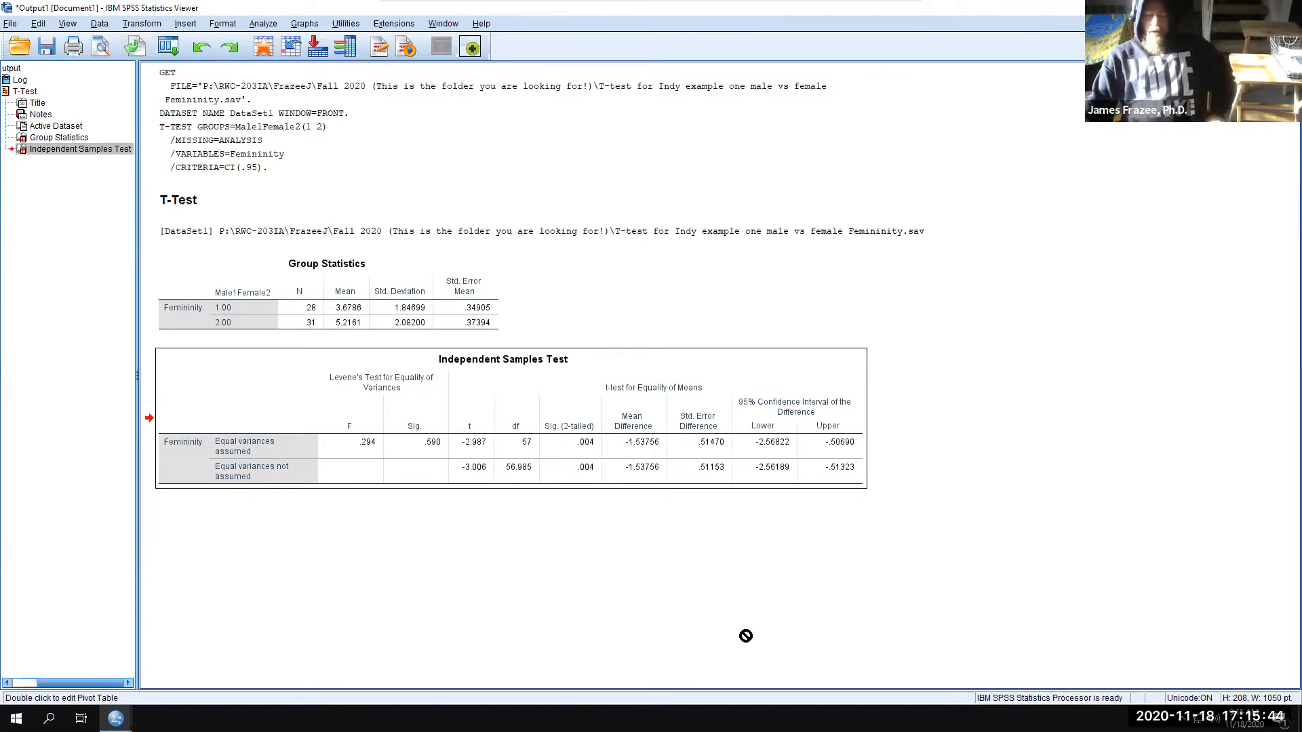
pyautogui.click(468, 437)
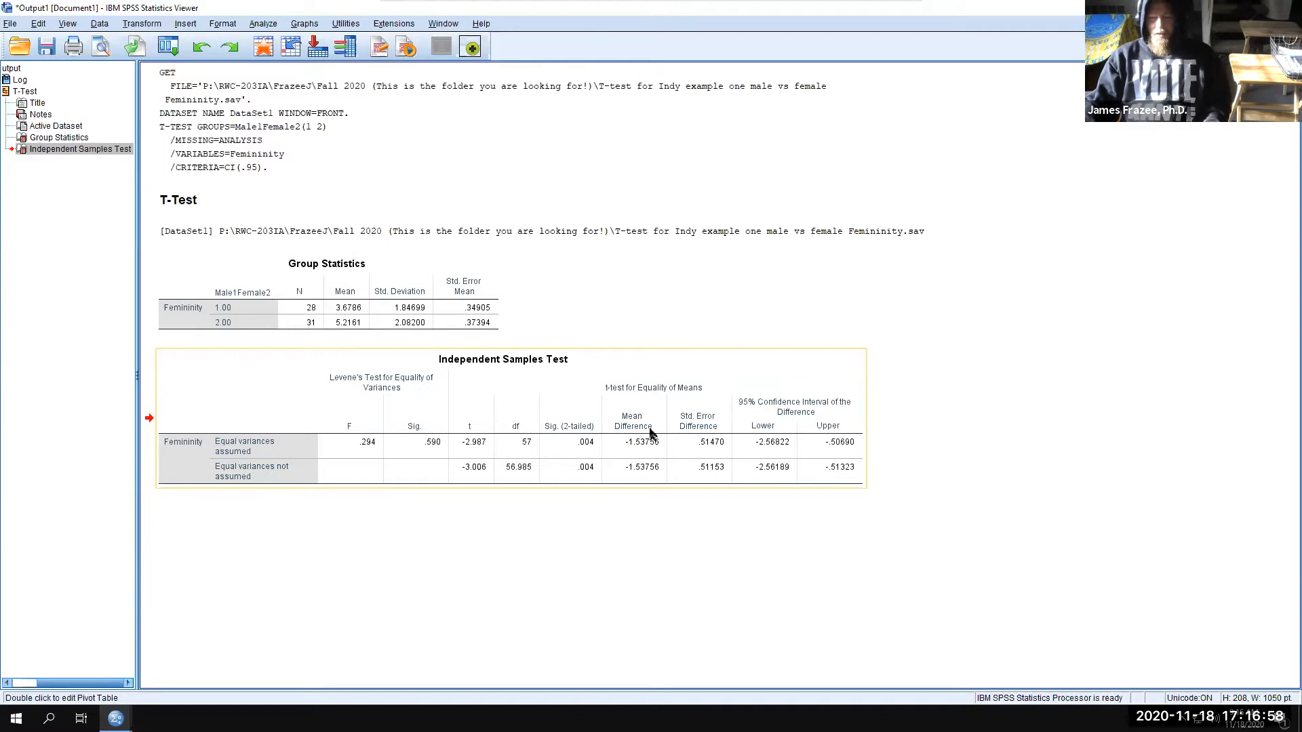
# Compare the two group means for Femininity in the Group Statistics table with the mean difference in the Independent Samples Test table
pyautogui.click(365, 324)
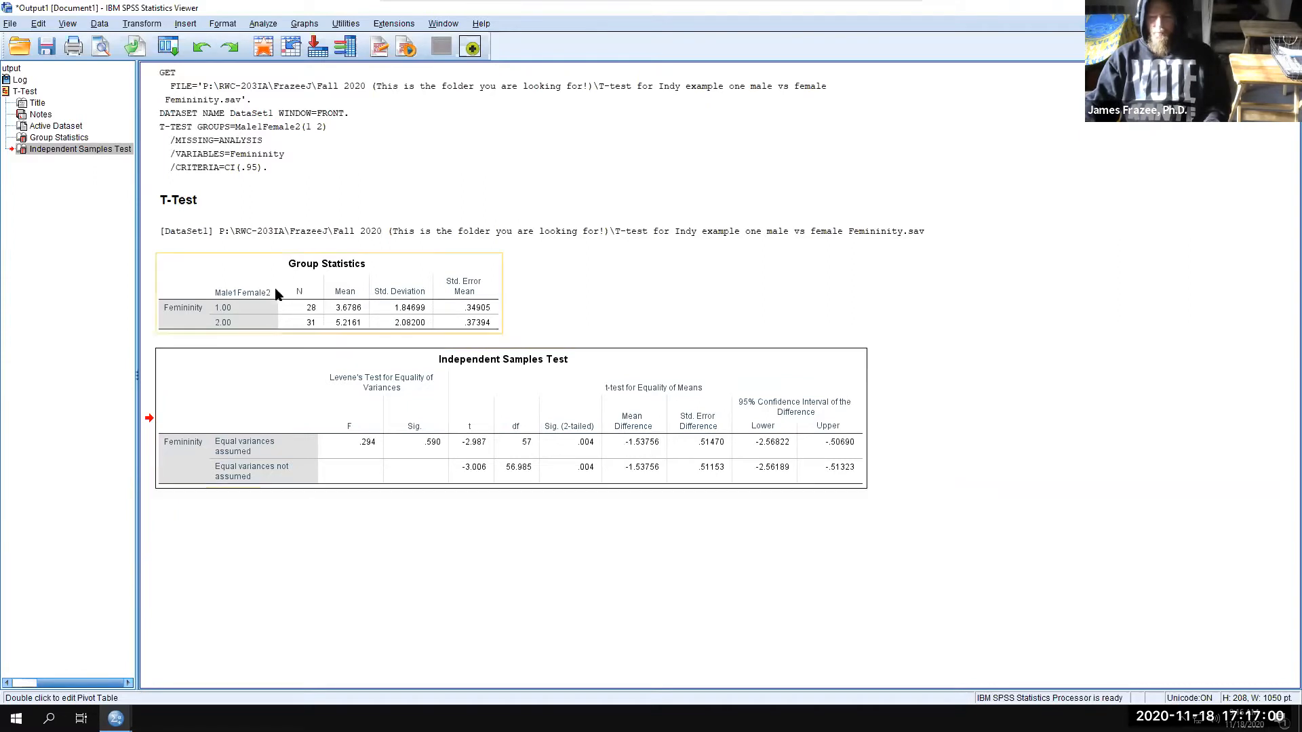
pyautogui.click(632, 437)
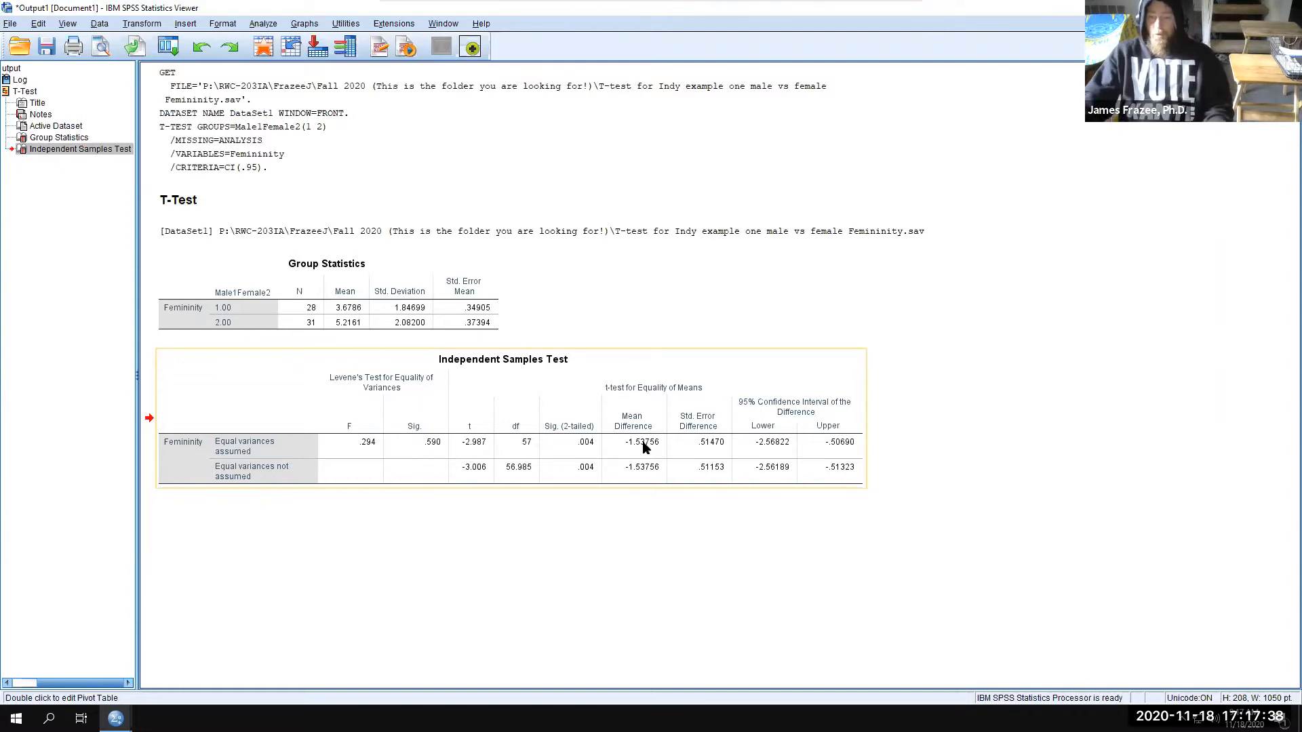
pyautogui.click(302, 323)
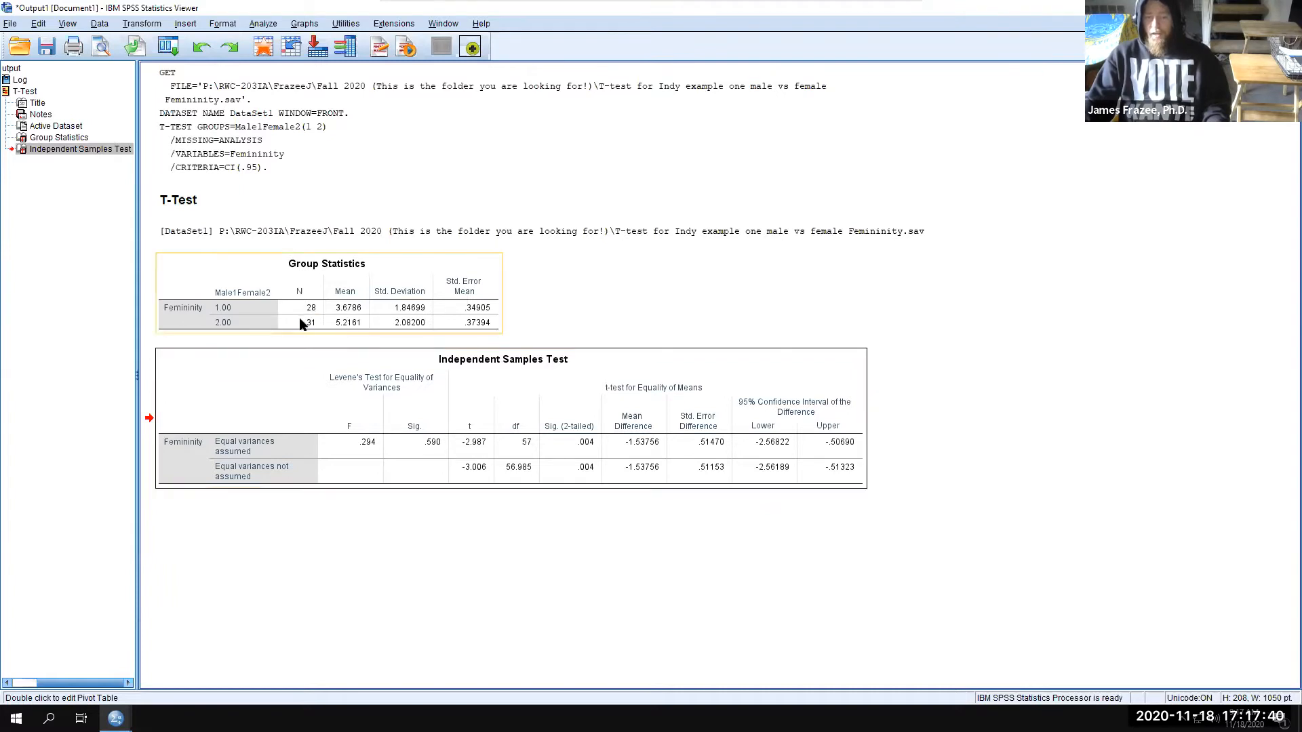
pyautogui.click(468, 370)
pyautogui.moveTo(634, 388); pyautogui.dragTo(648, 448)
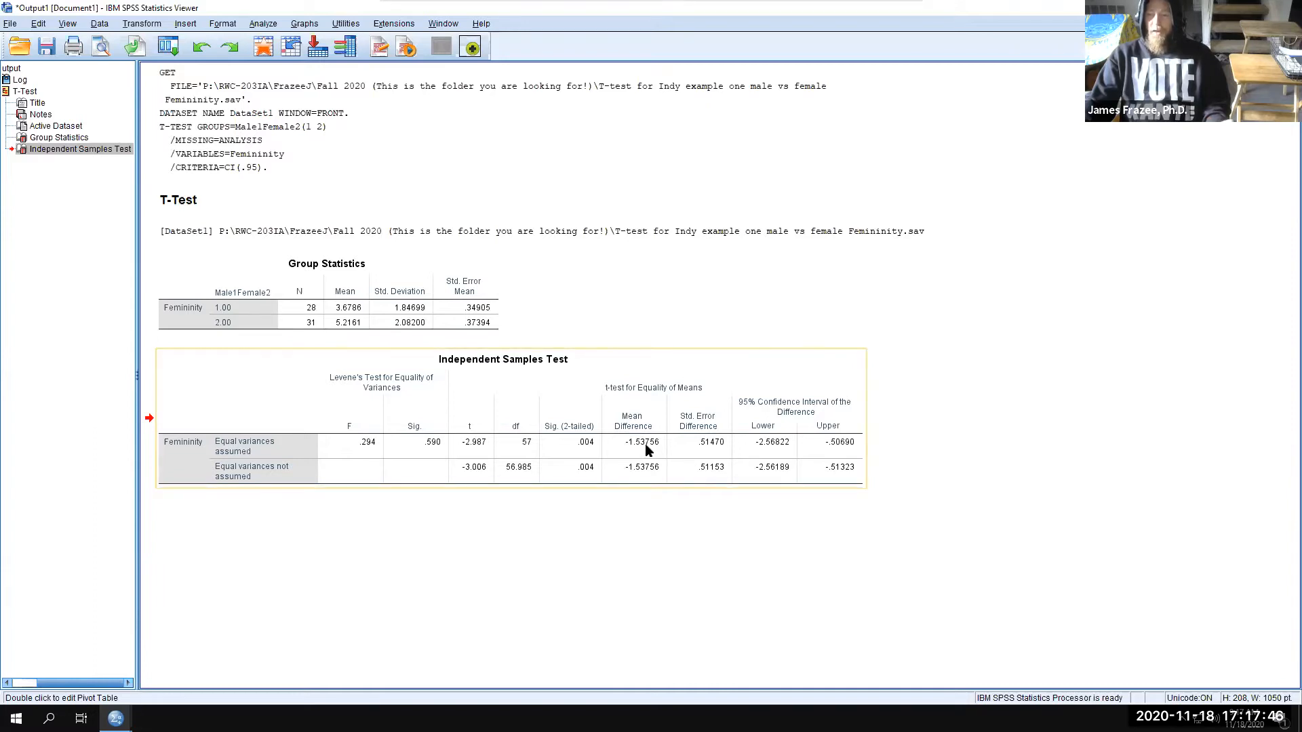
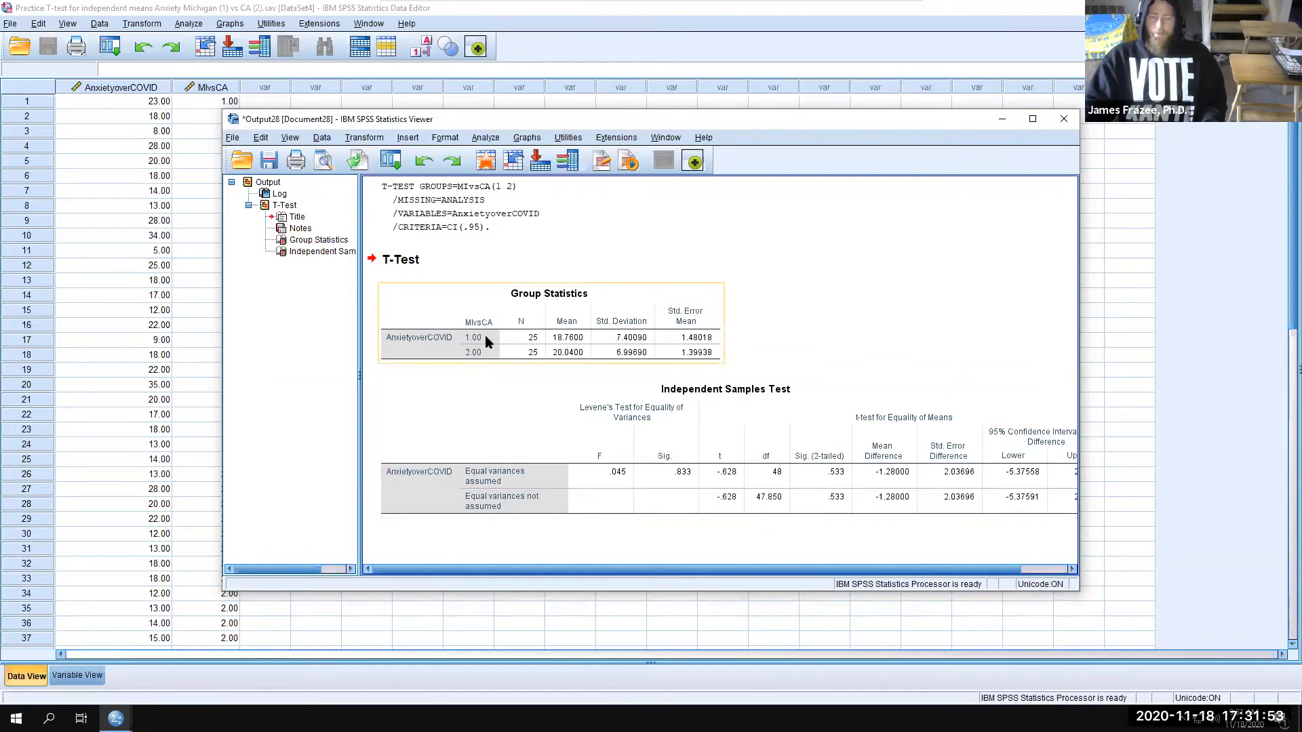
# Close the anxiety t-test output without saving and open the data file Michigan (1) Vs. California (2) statistics scores.sav
pyautogui.click(1064, 120)
pyautogui.click(639, 377)
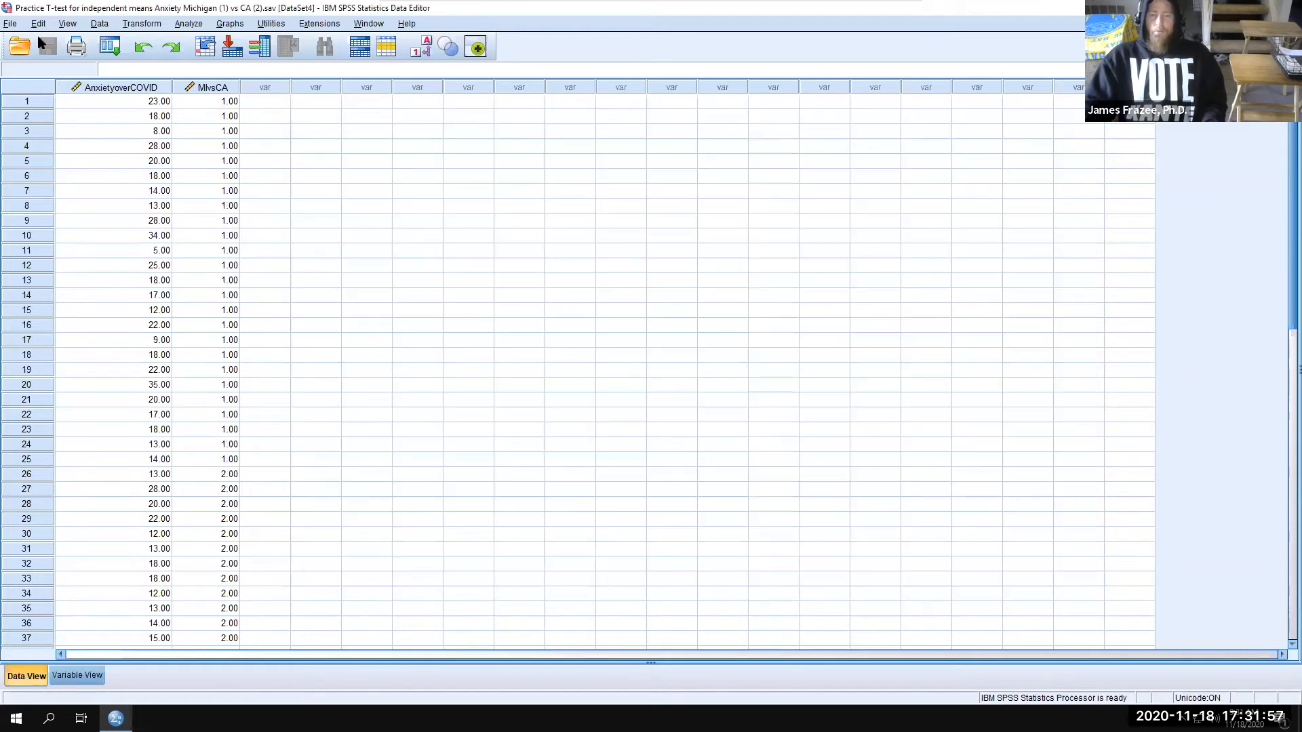
pyautogui.click(11, 25)
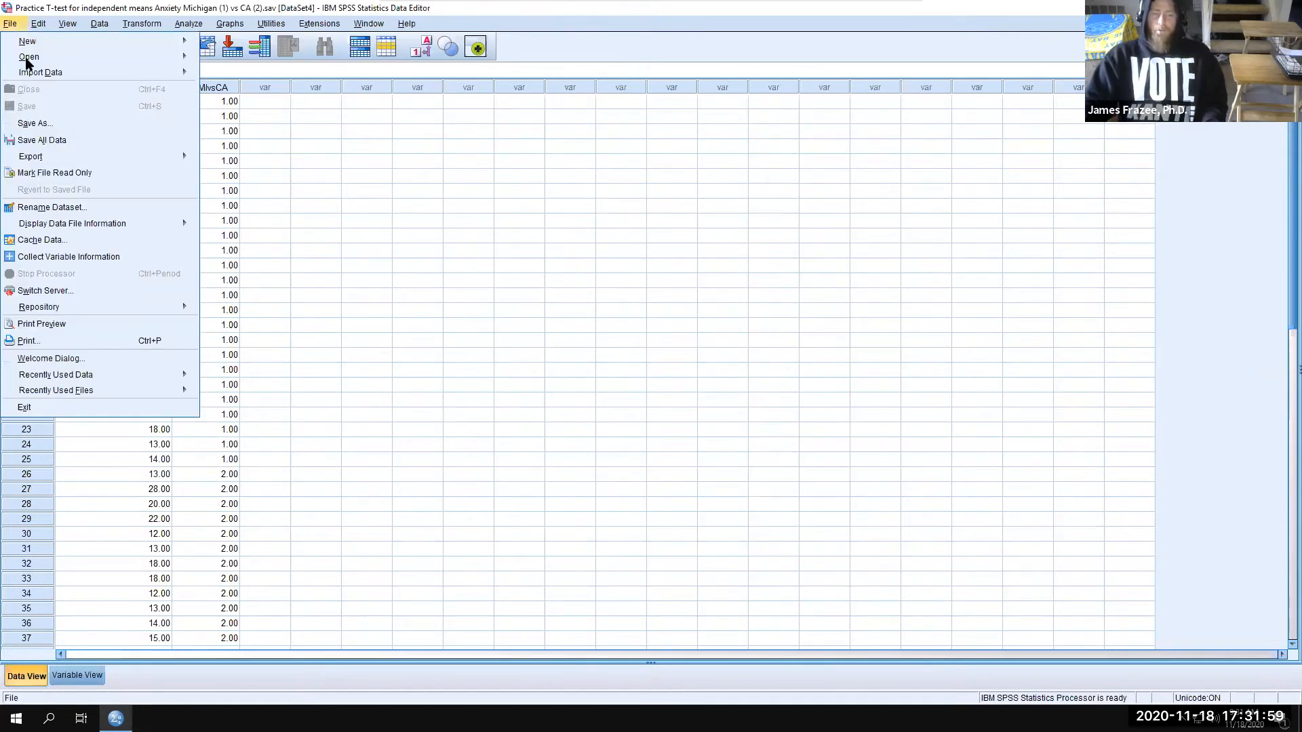
pyautogui.moveTo(28, 63)
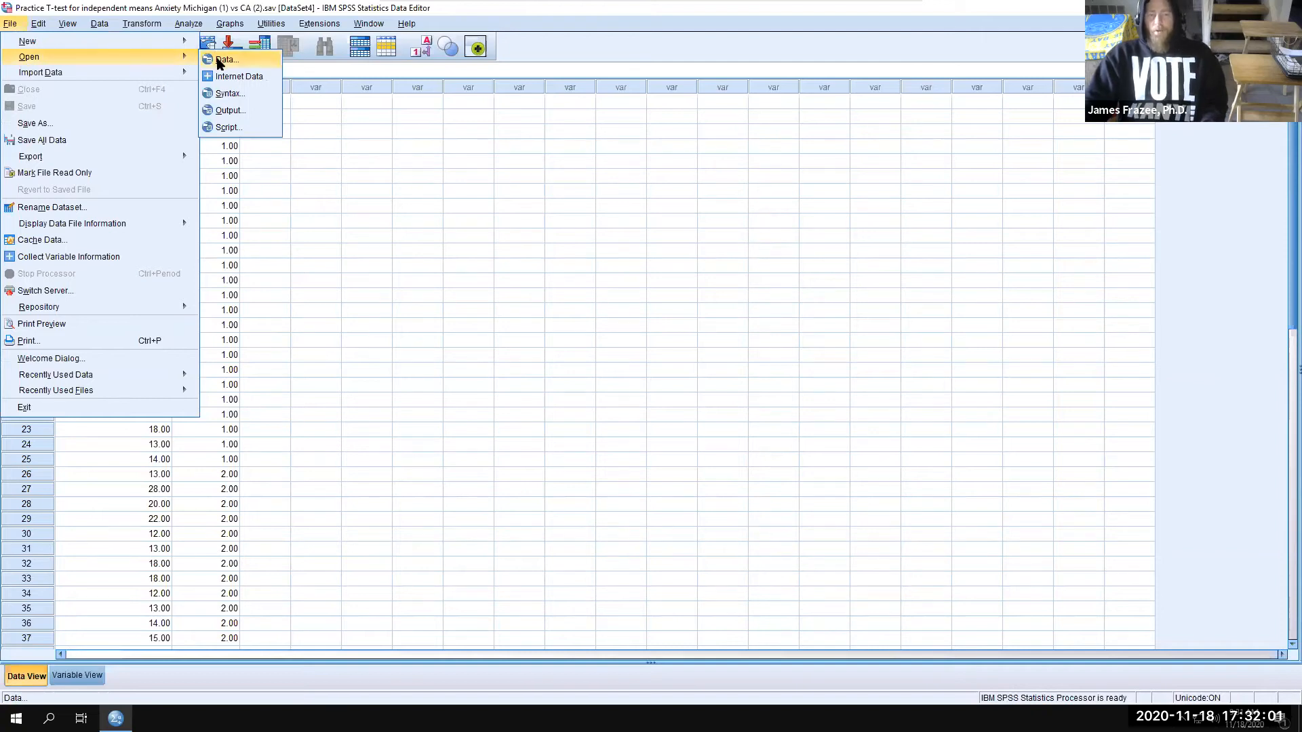
pyautogui.click(224, 60)
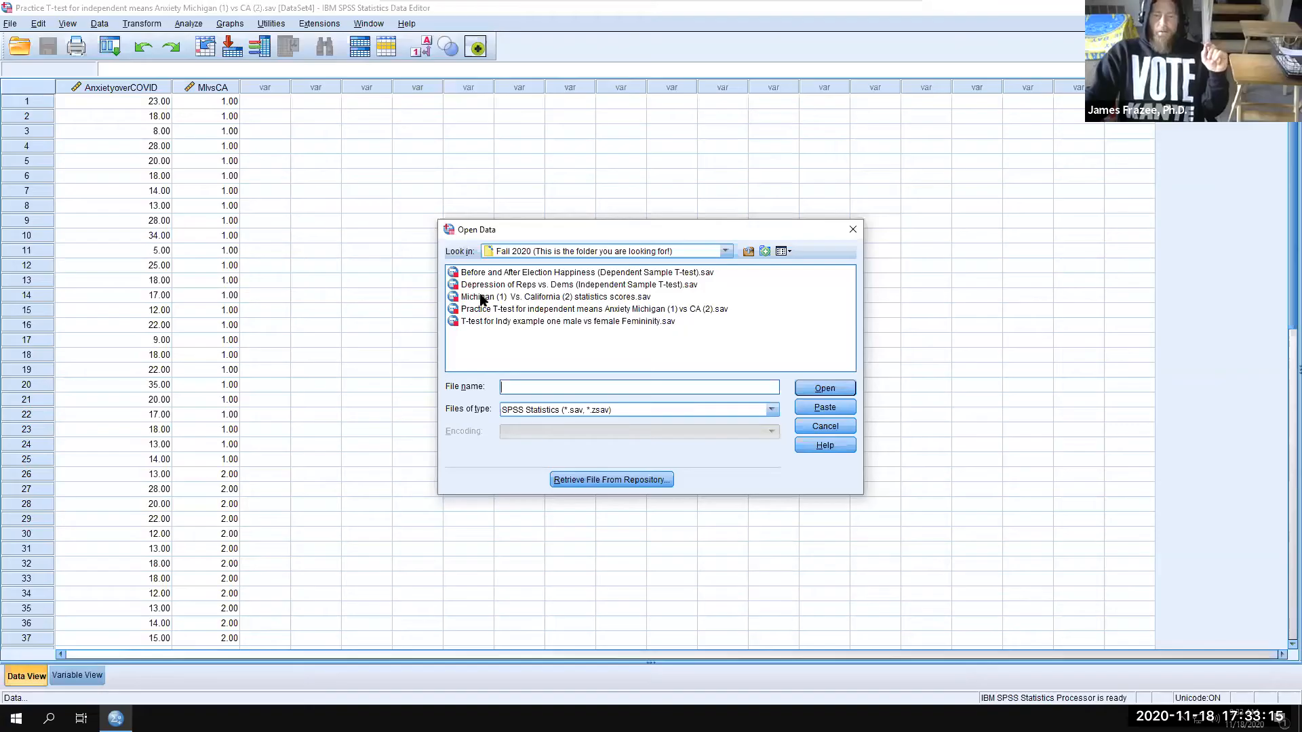
pyautogui.click(483, 299)
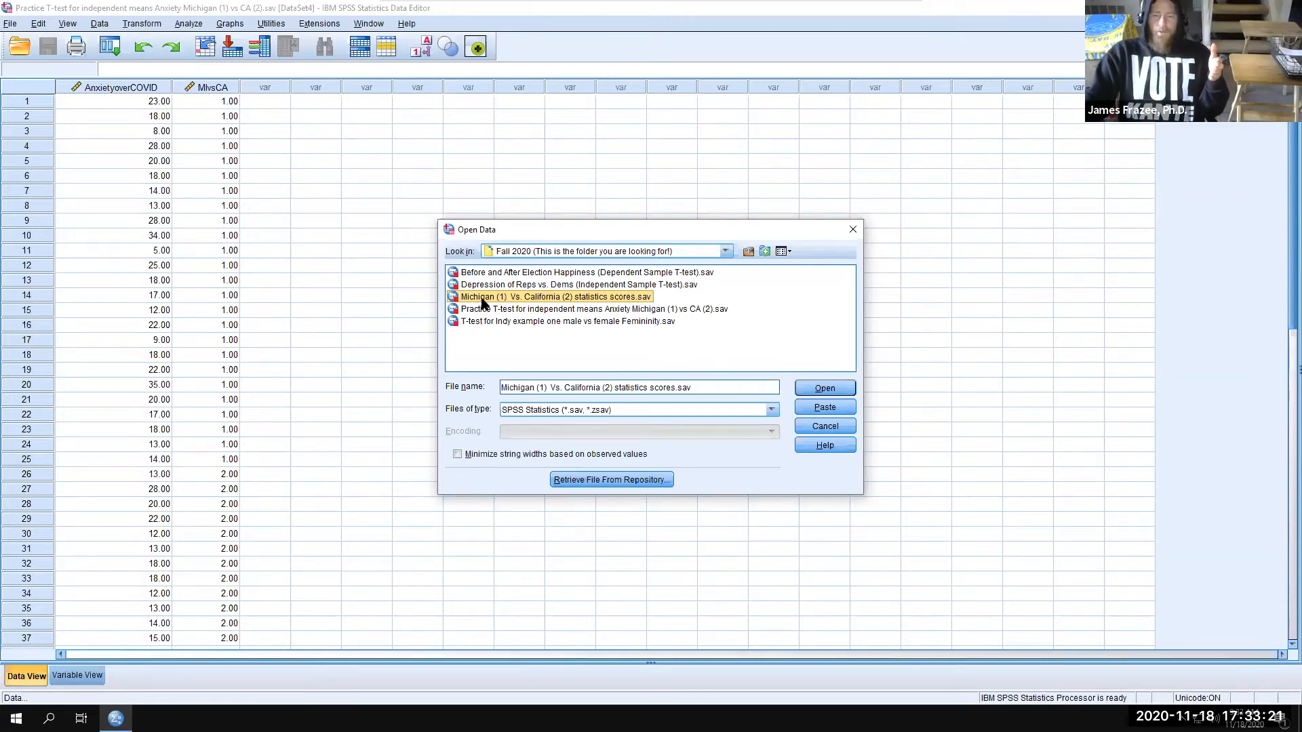
pyautogui.click(833, 389)
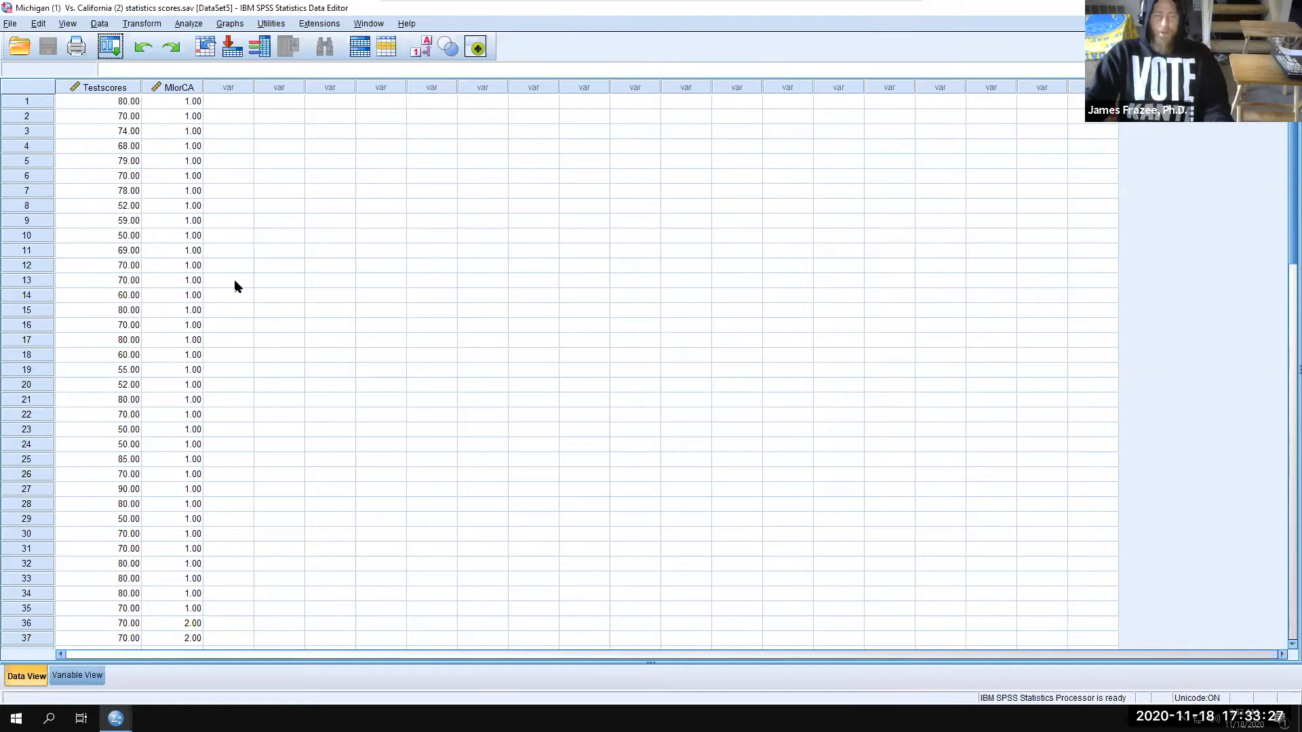
# Widen the Testscores and MIorCA columns and look through the data rows of both groups down to the last case
pyautogui.moveTo(139, 85); pyautogui.dragTo(307, 83)
pyautogui.click(425, 143)
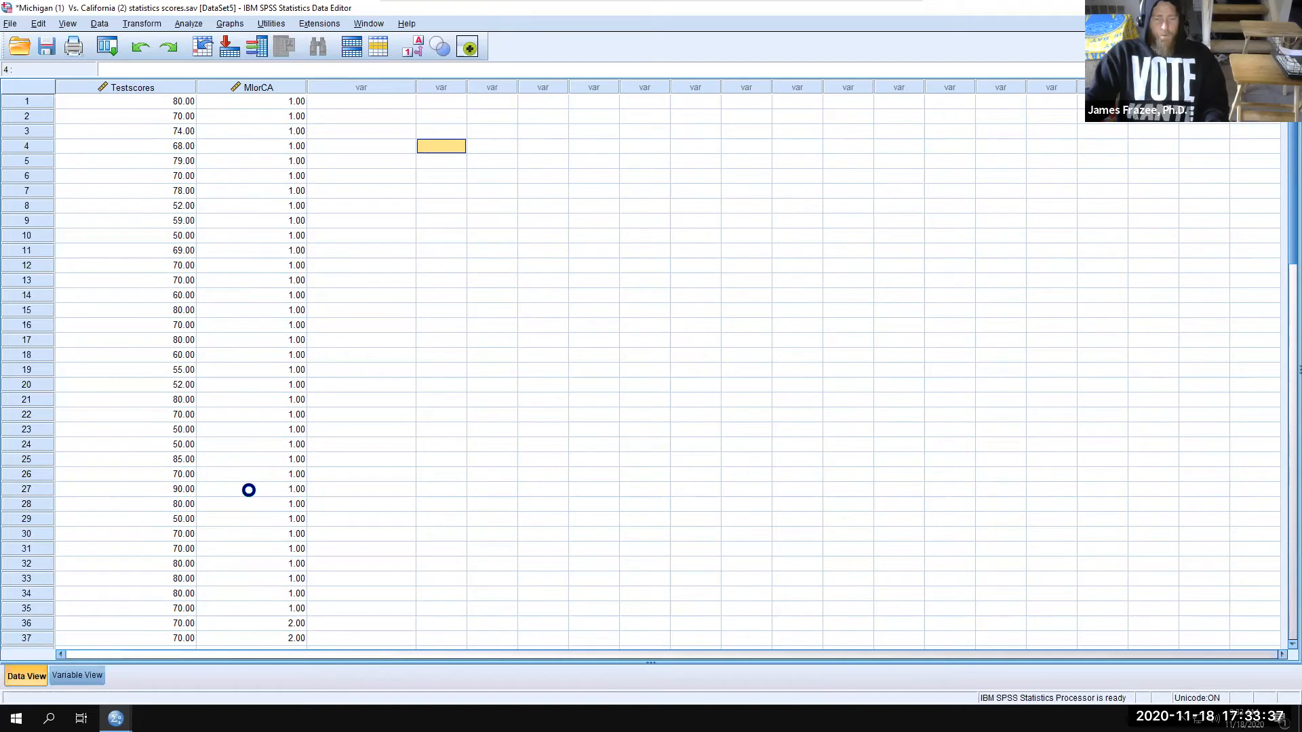
pyautogui.scroll(-7, 252, 590)
pyautogui.scroll(-5, 251, 520)
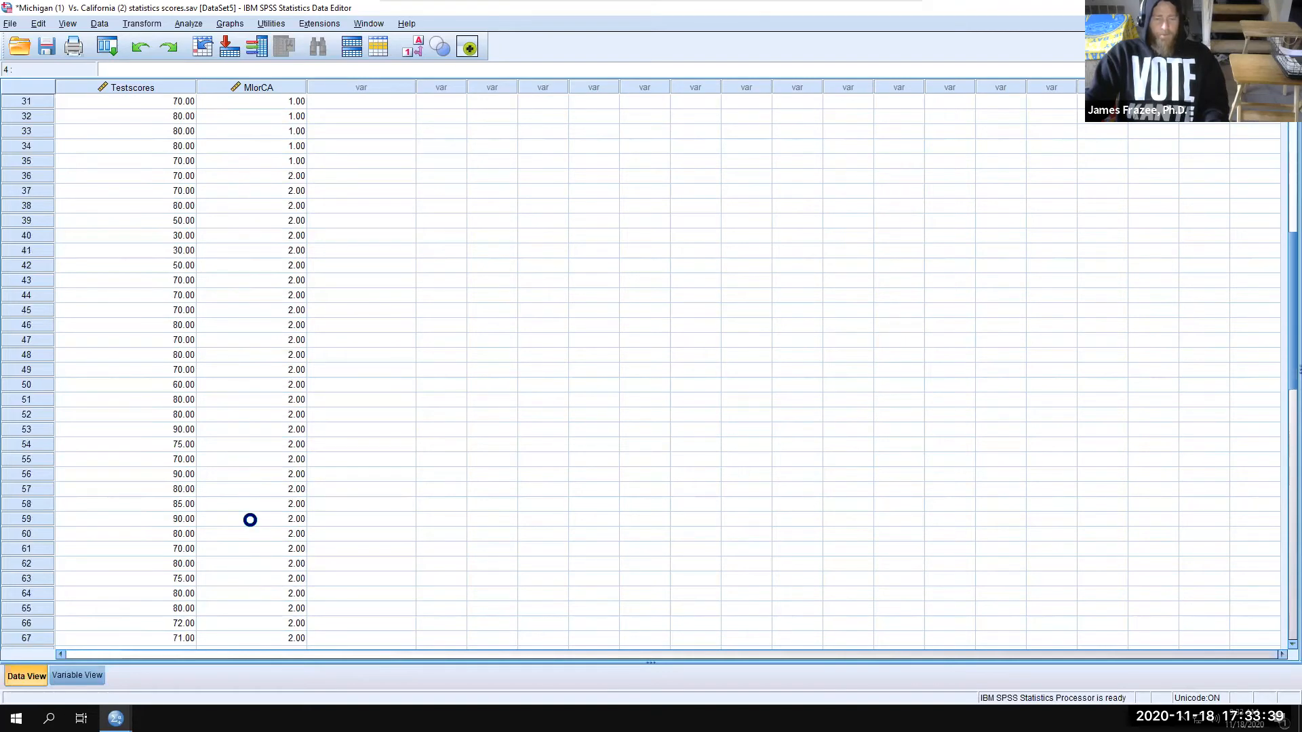
pyautogui.scroll(6, 258, 526)
pyautogui.scroll(6, 258, 526)
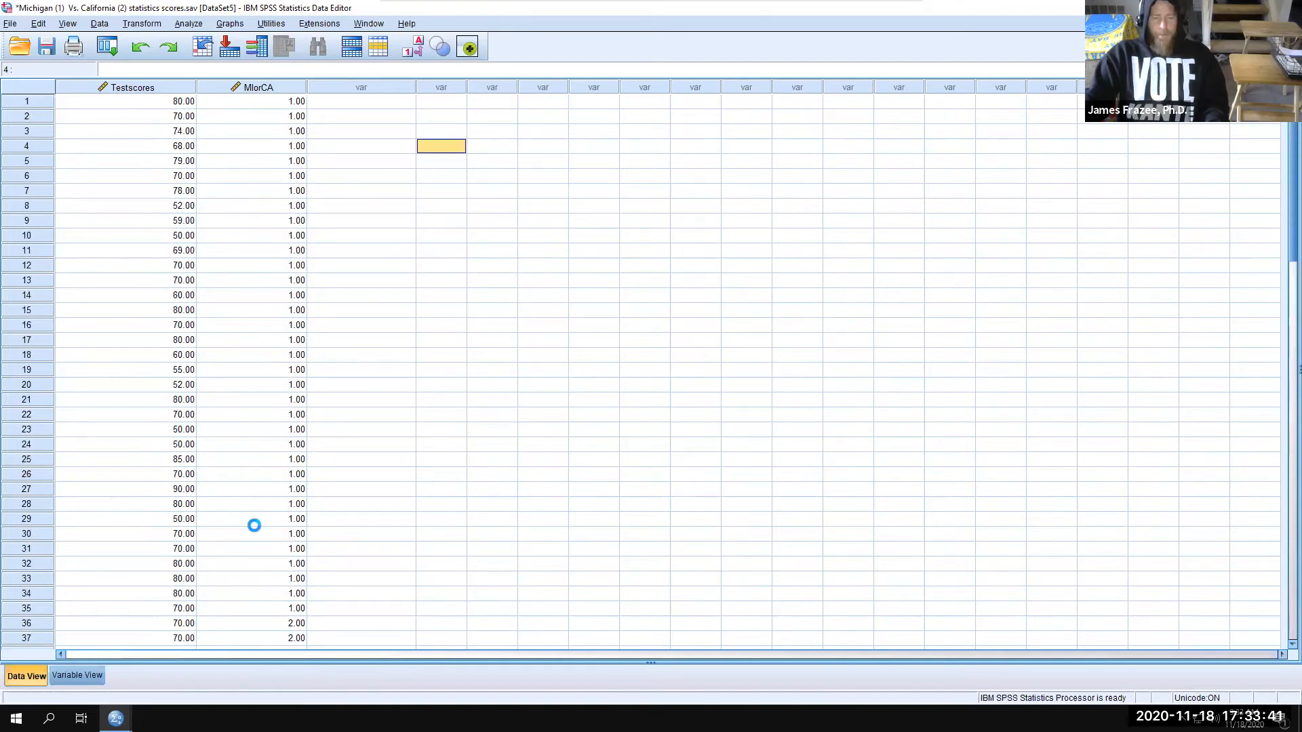
pyautogui.scroll(-20, 164, 224)
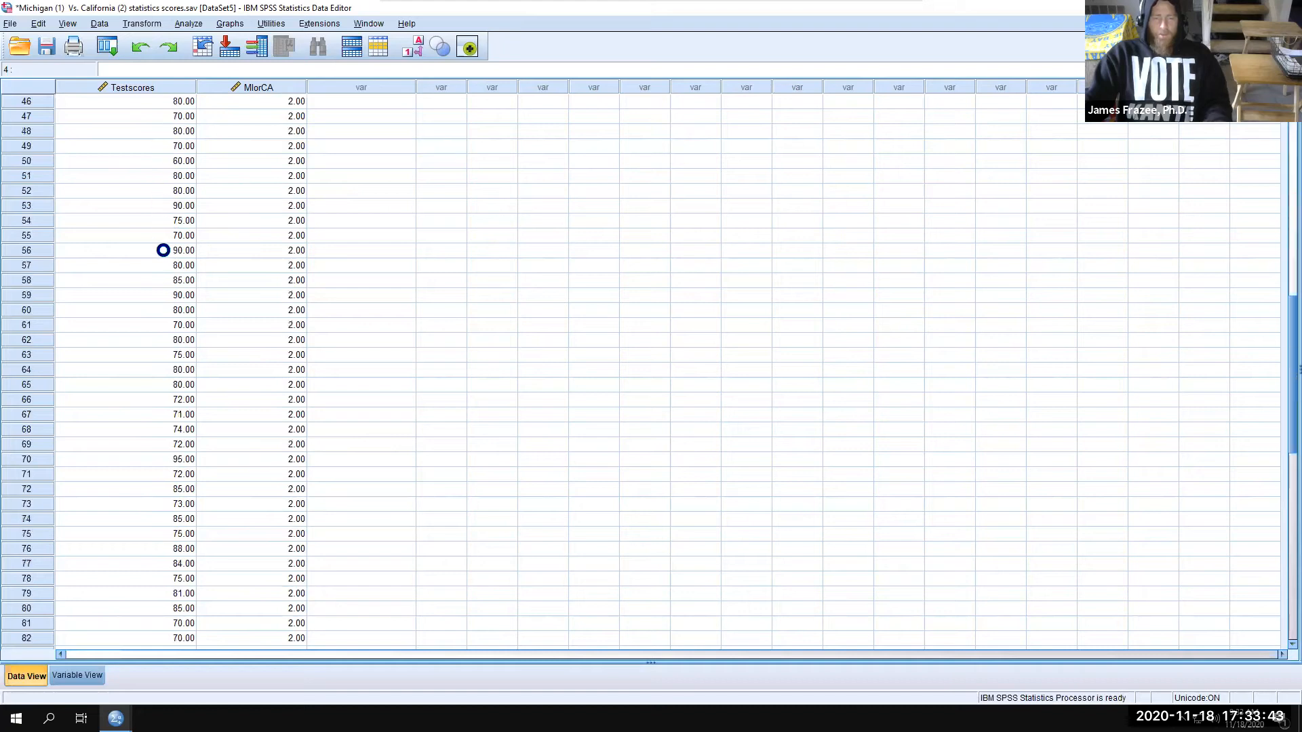
pyautogui.scroll(1, 165, 247)
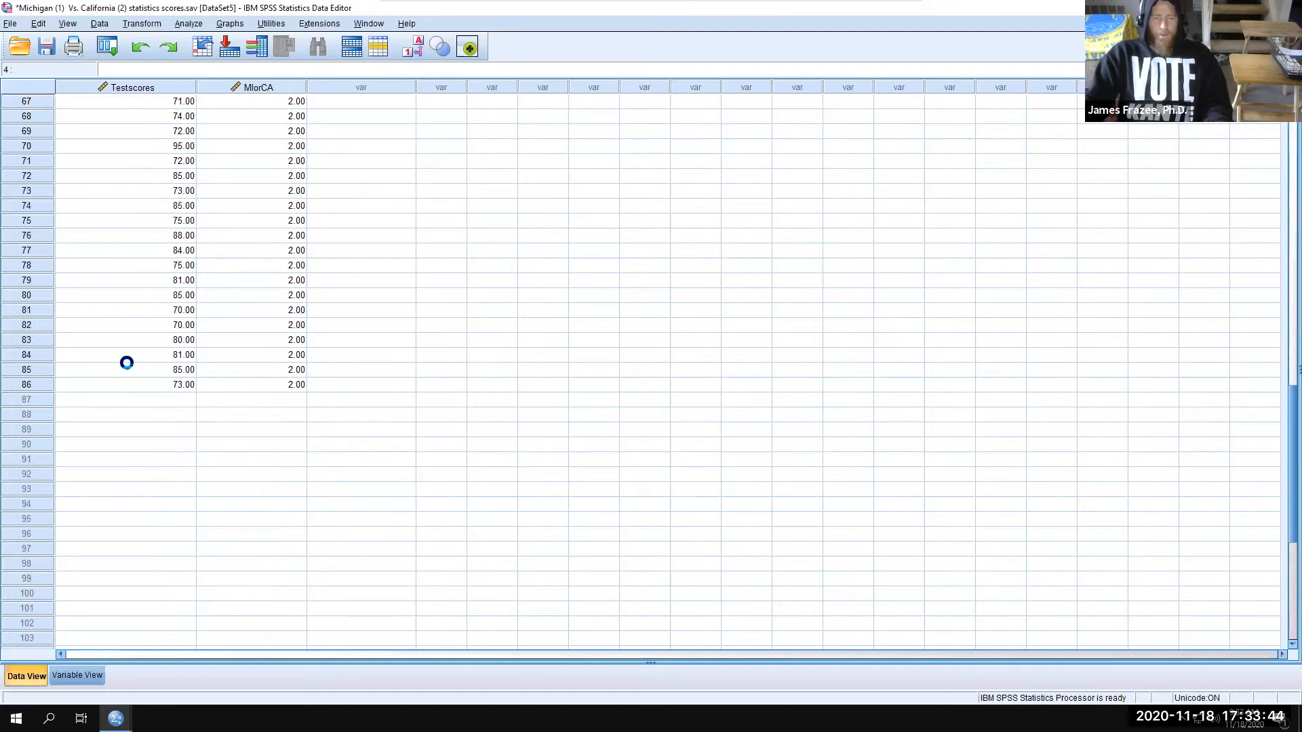
pyautogui.click(25, 384)
pyautogui.scroll(8, 96, 366)
pyautogui.scroll(14, 96, 367)
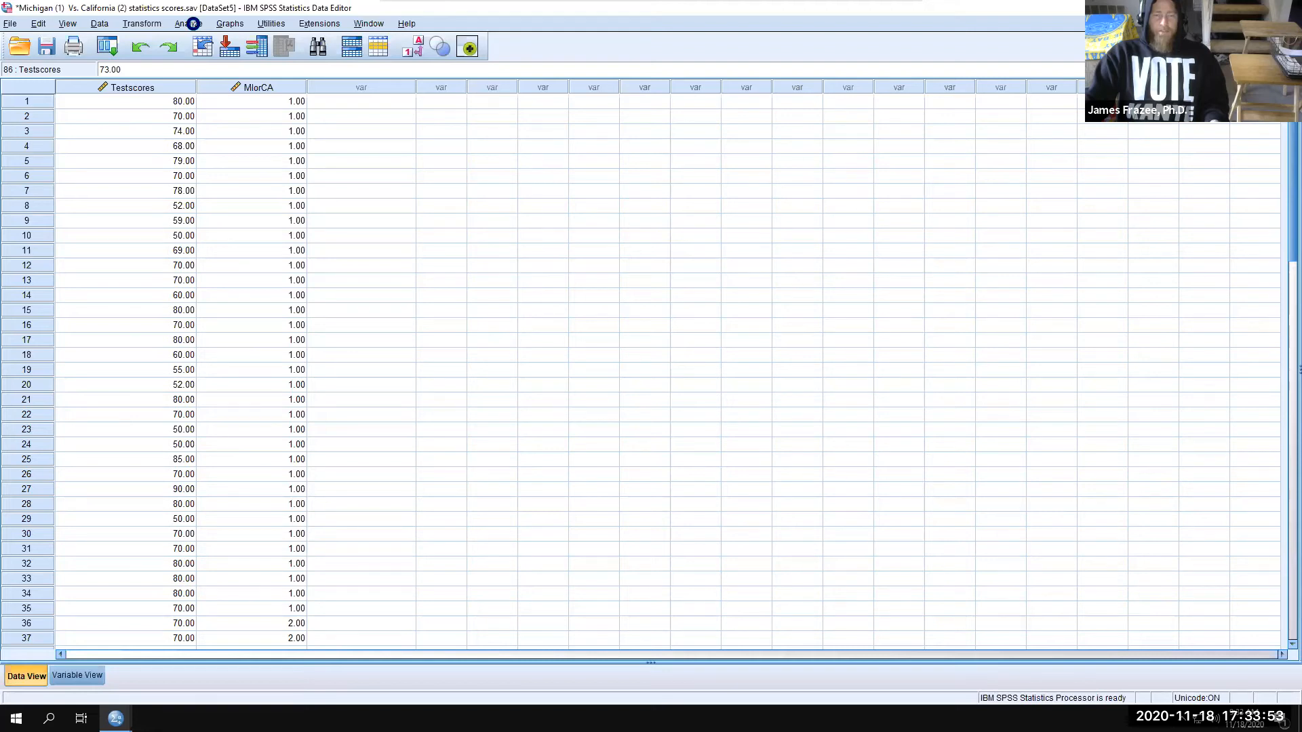
# Set up an Independent-Samples T Test with Testscores as the test variable and MIorCA as the grouping variable
pyautogui.click(192, 23)
pyautogui.moveTo(216, 74)
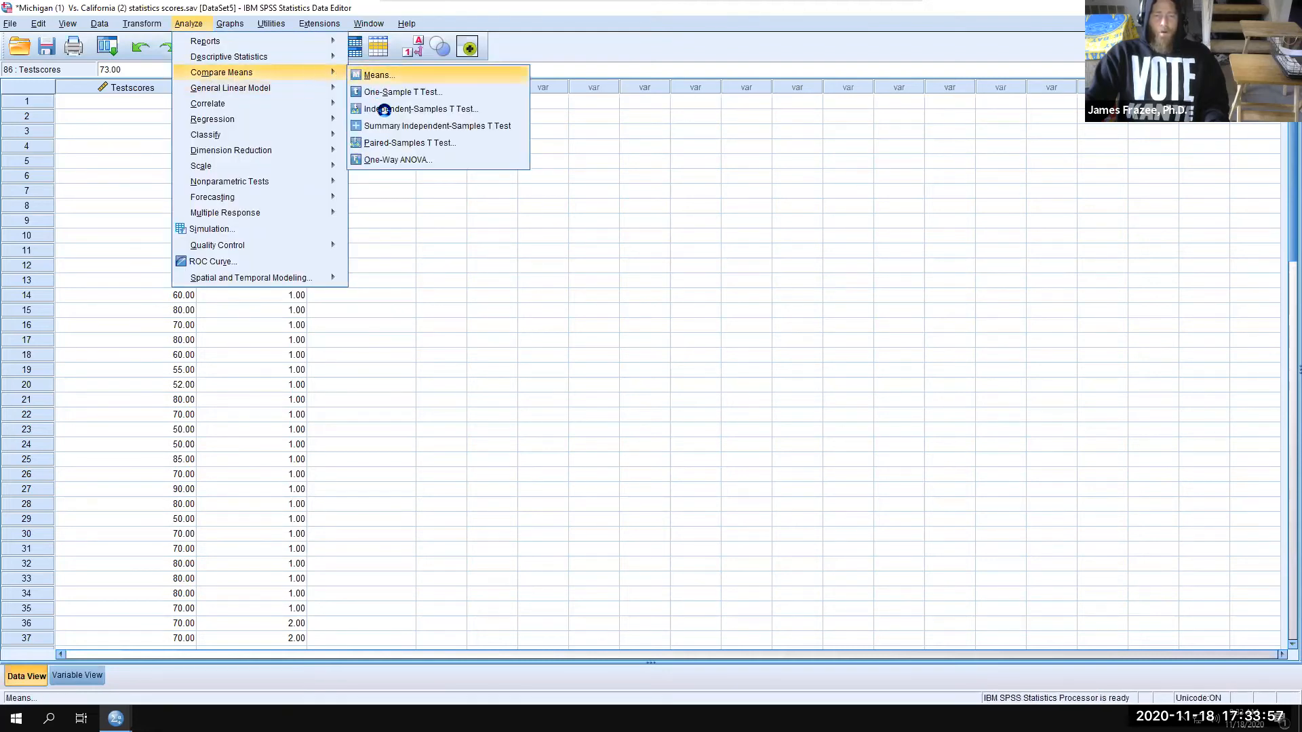
pyautogui.click(385, 110)
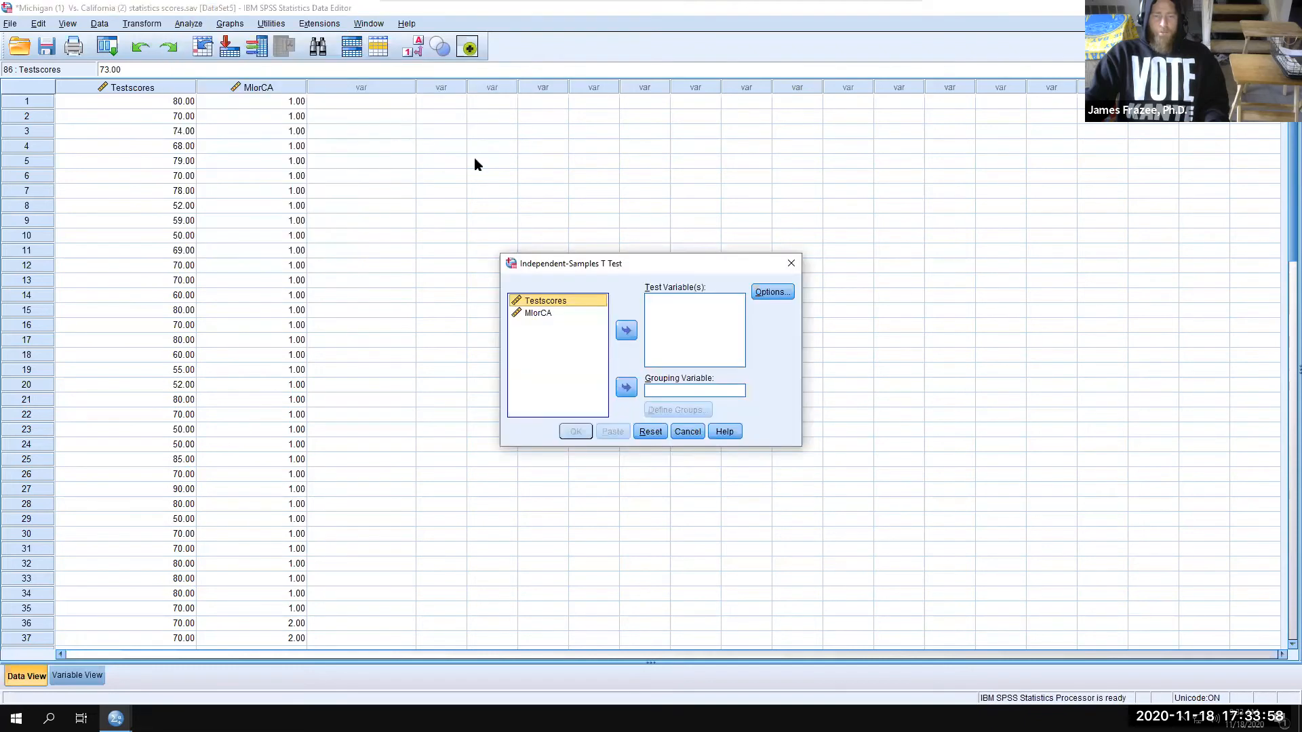
pyautogui.click(629, 335)
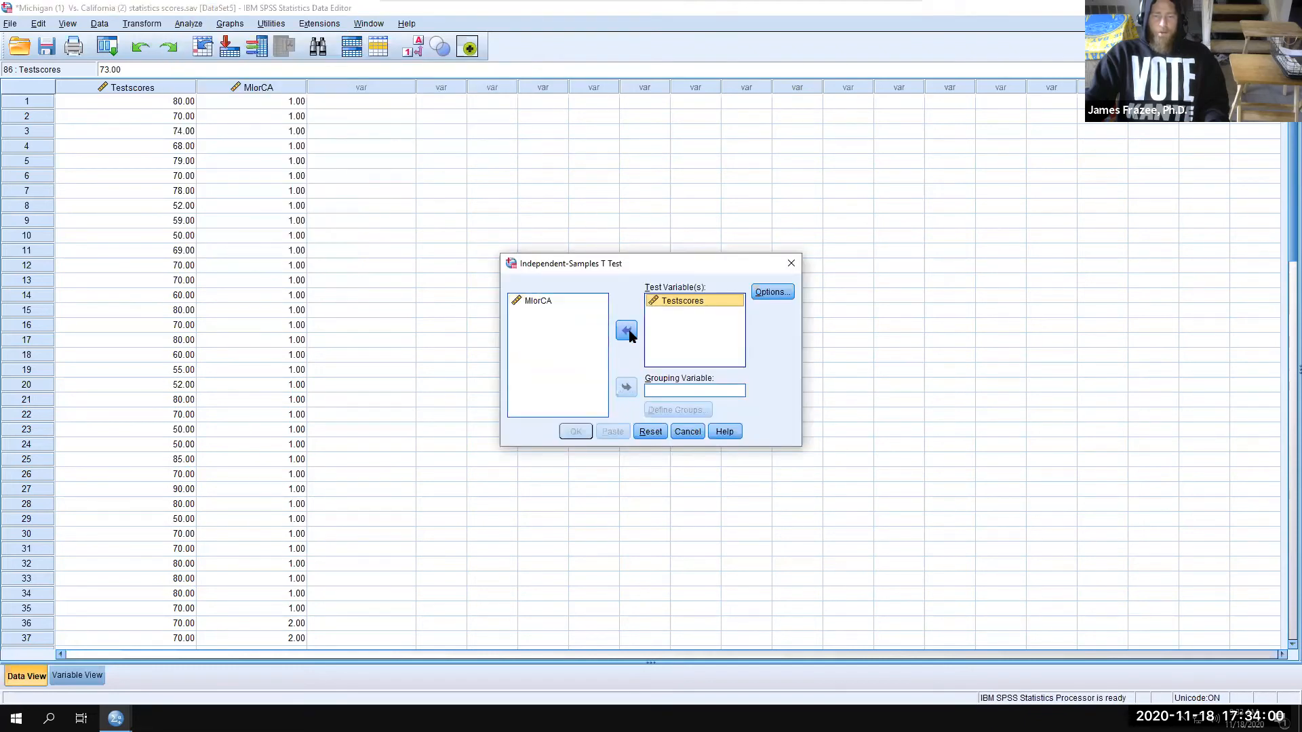
pyautogui.click(545, 303)
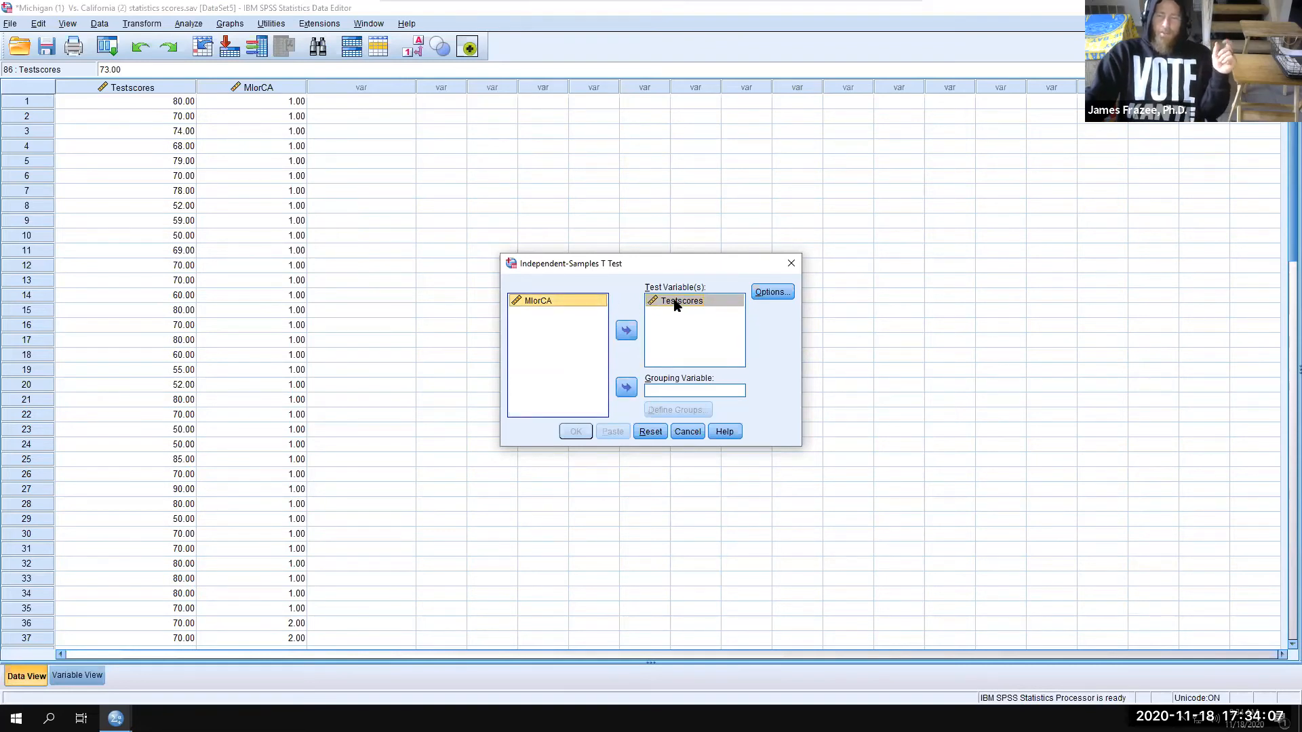
pyautogui.moveTo(528, 307); pyautogui.dragTo(658, 390)
pyautogui.click(627, 388)
pyautogui.click(627, 388)
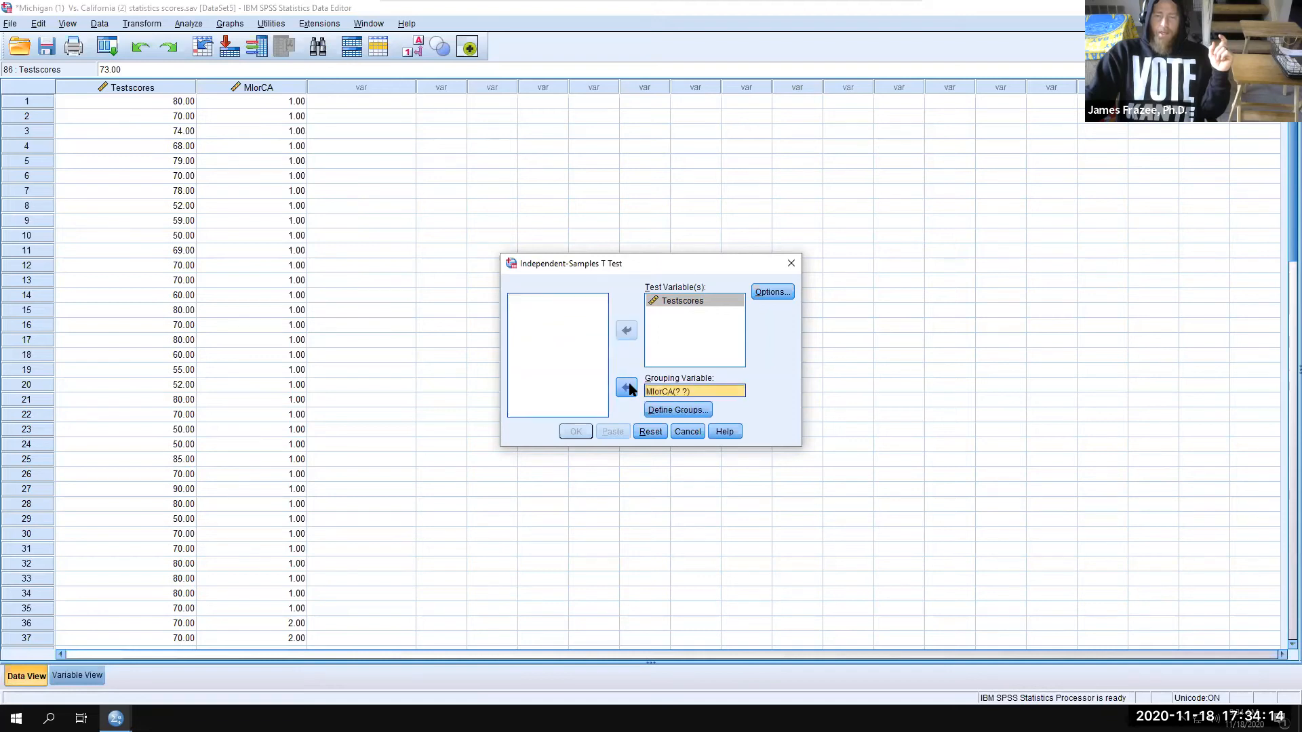
# Define the MIorCA groups with the specified values 1 and 2, and run the t test
pyautogui.click(685, 411)
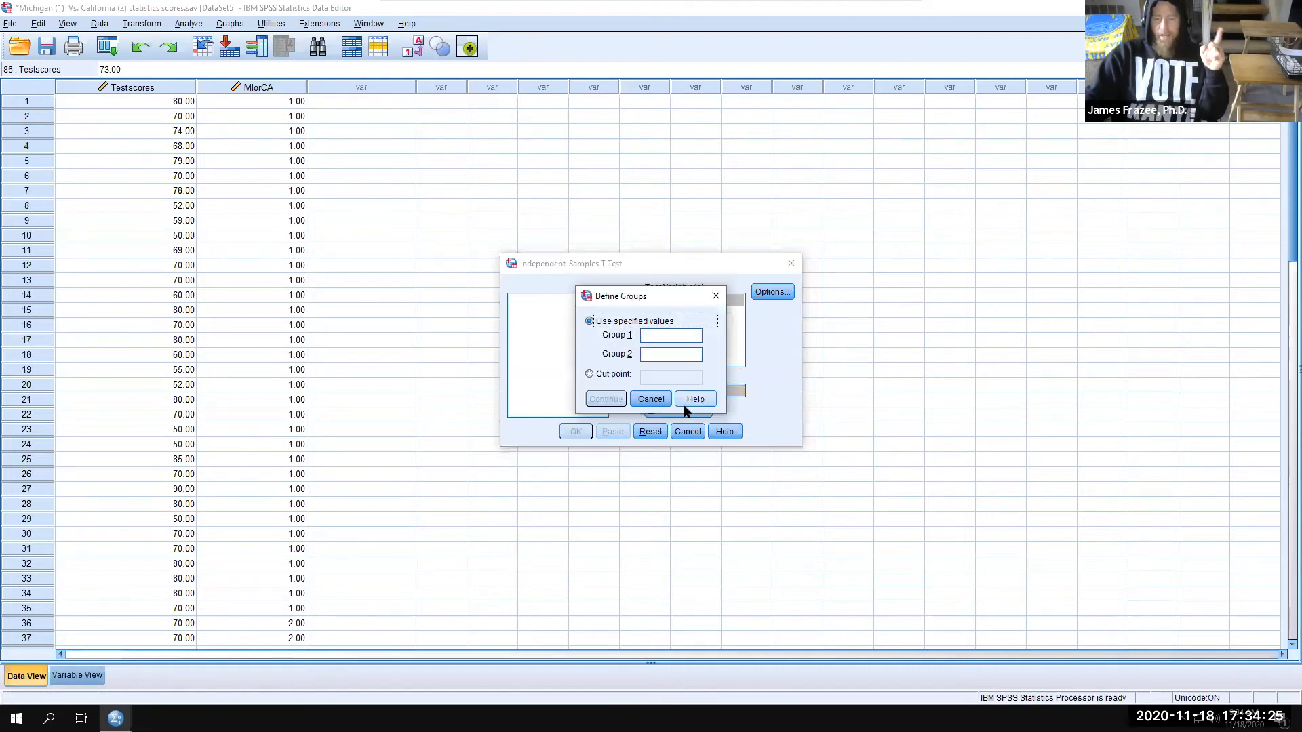
pyautogui.click(668, 337)
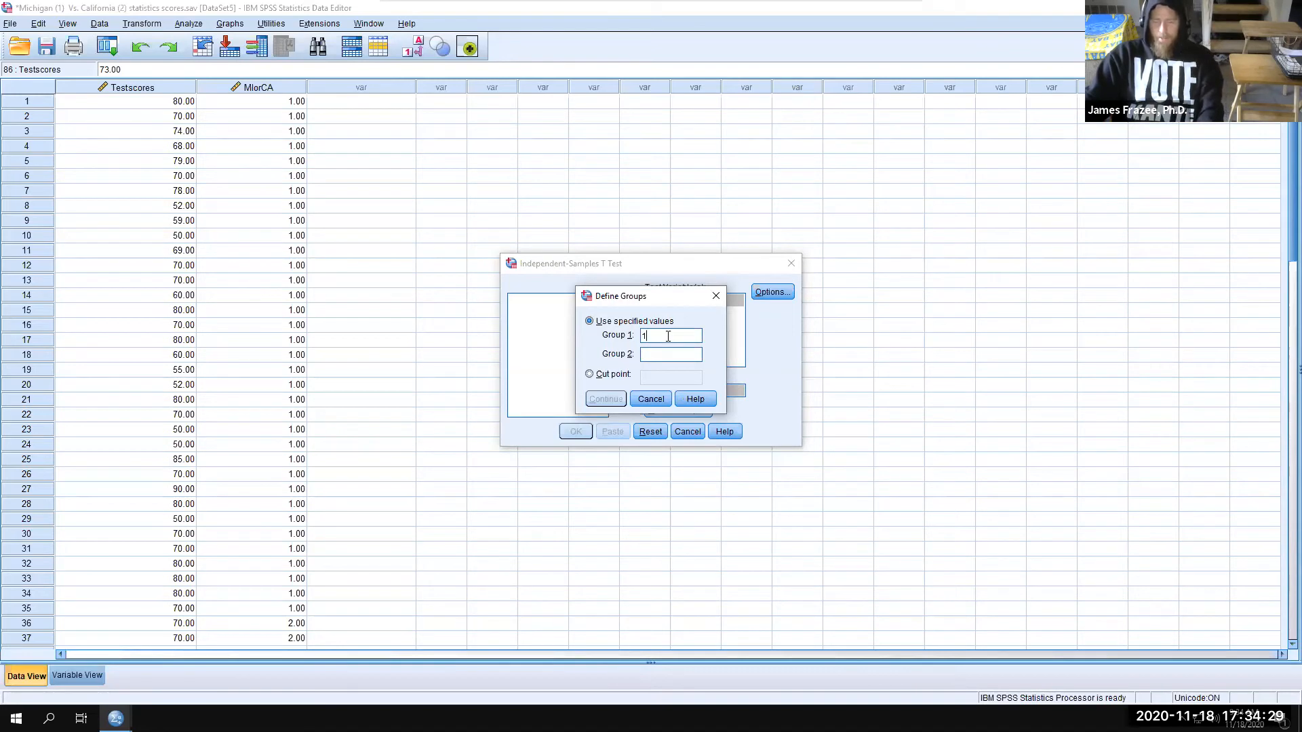
pyautogui.write('2')
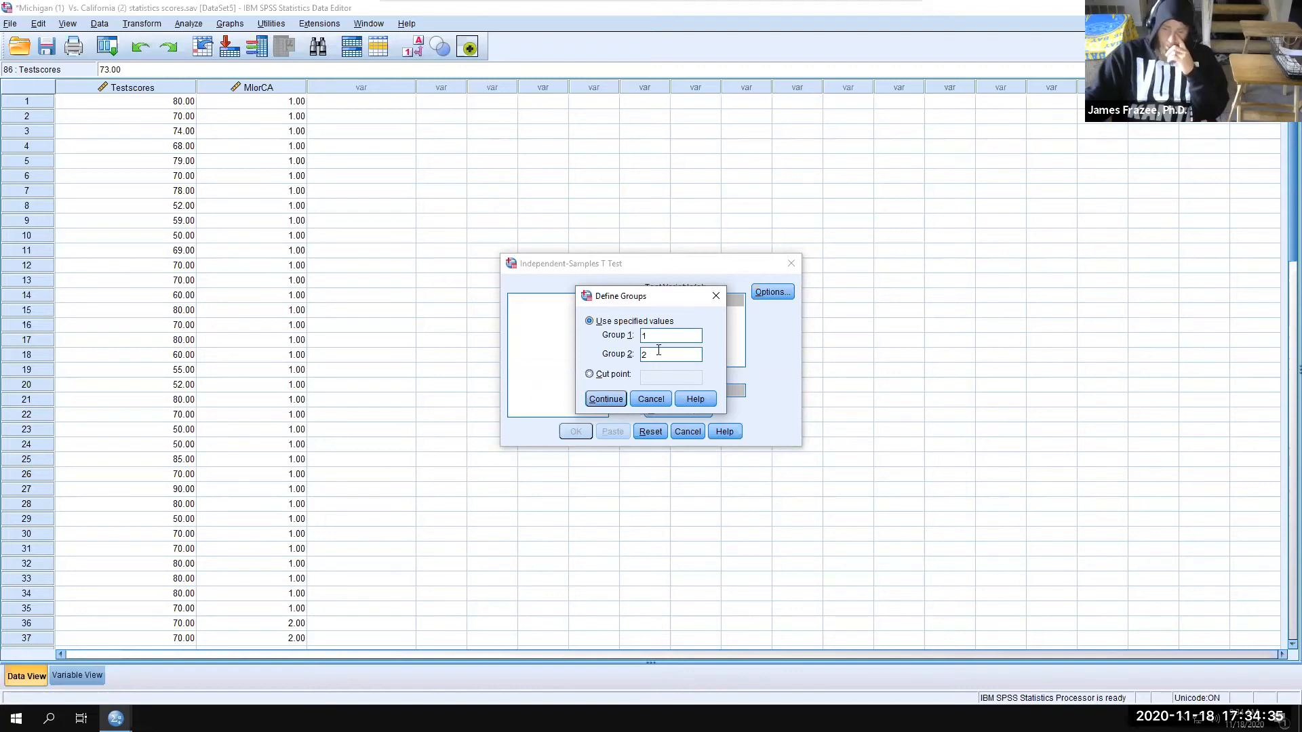
pyautogui.click(606, 399)
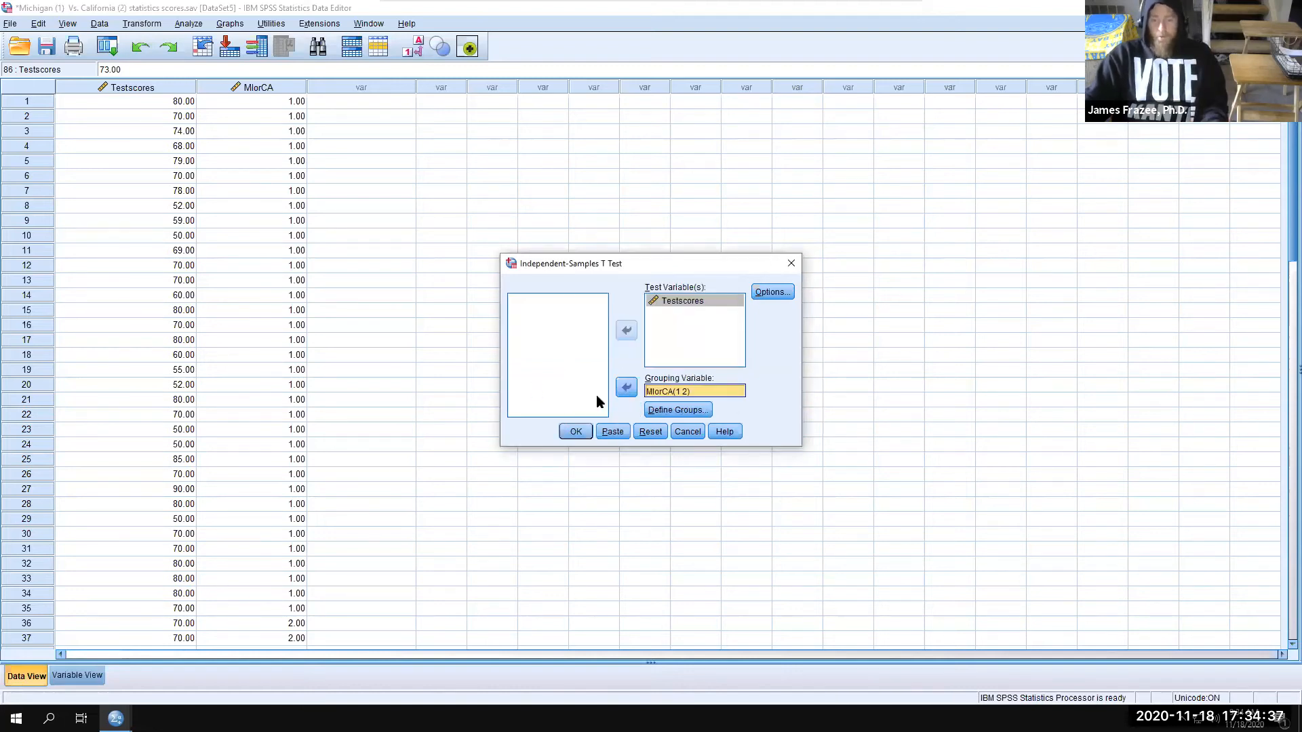
pyautogui.click(575, 433)
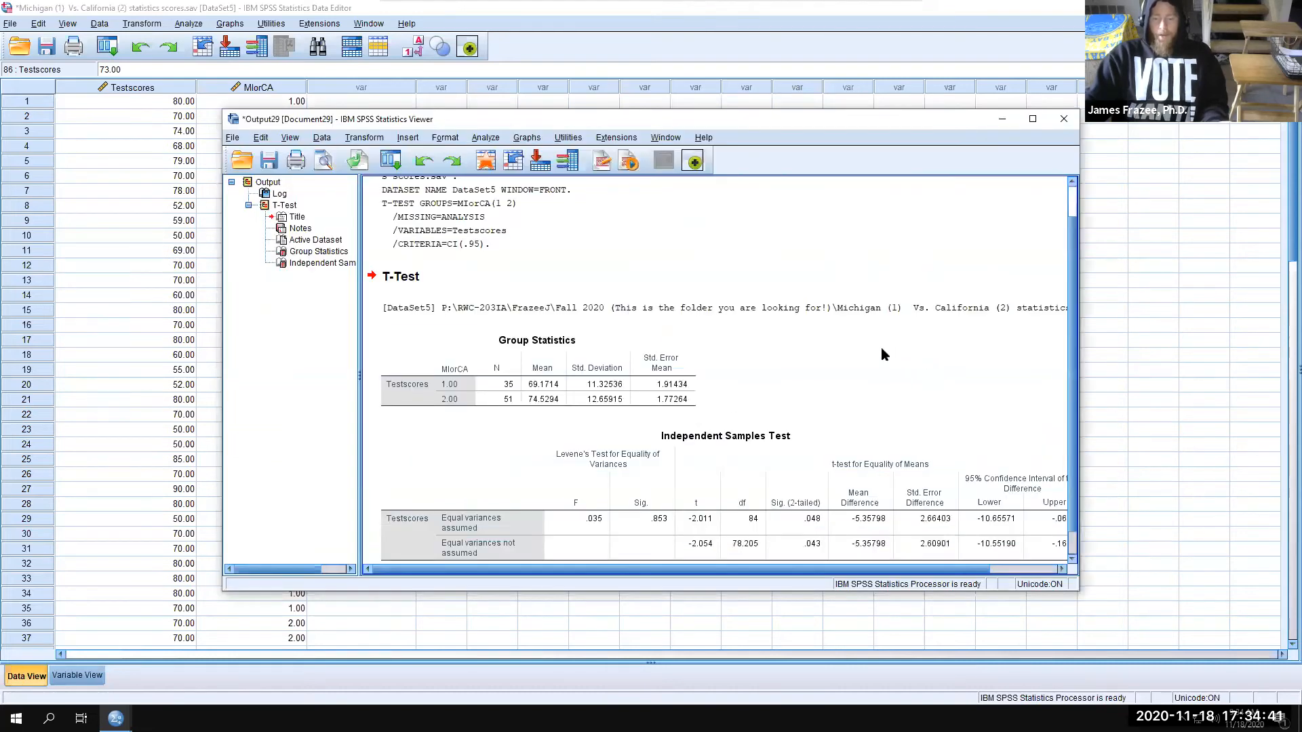
# Examine the Group Statistics and Independent Samples Test tables for Testscores, and close the output without saving it
pyautogui.click(502, 401)
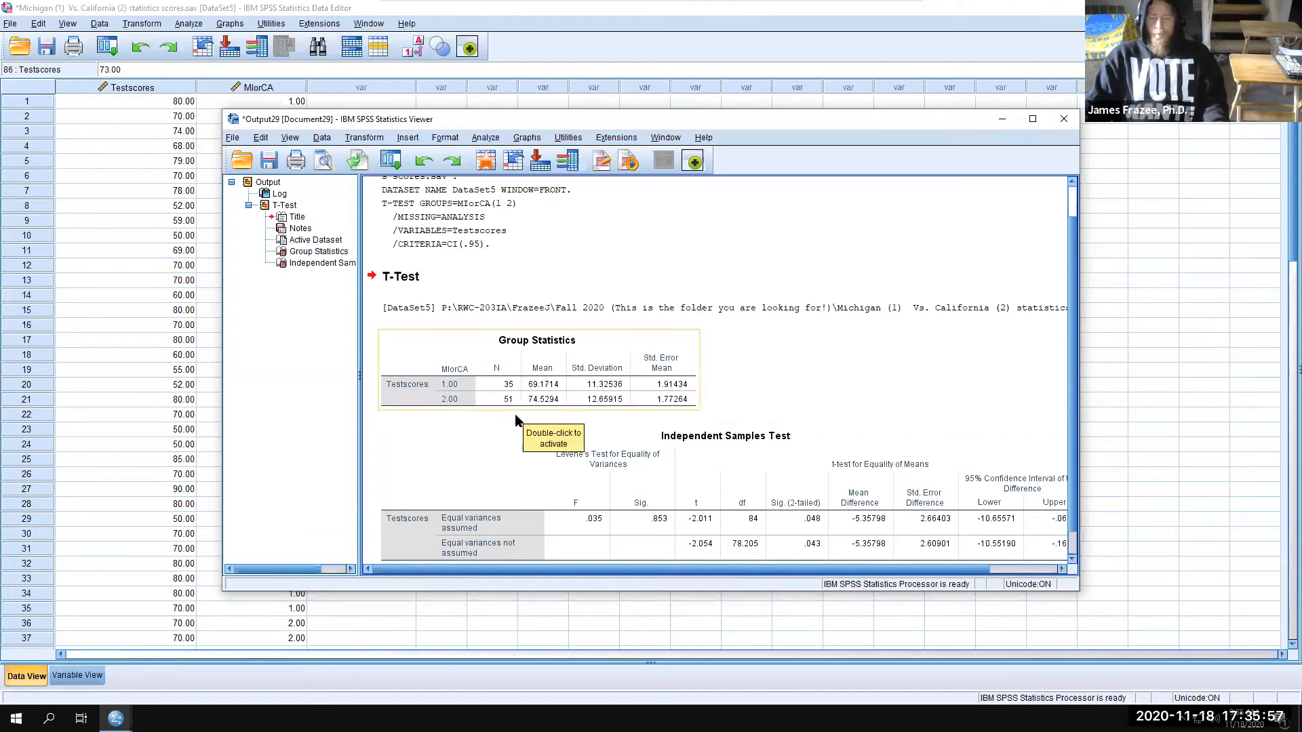
pyautogui.click(819, 528)
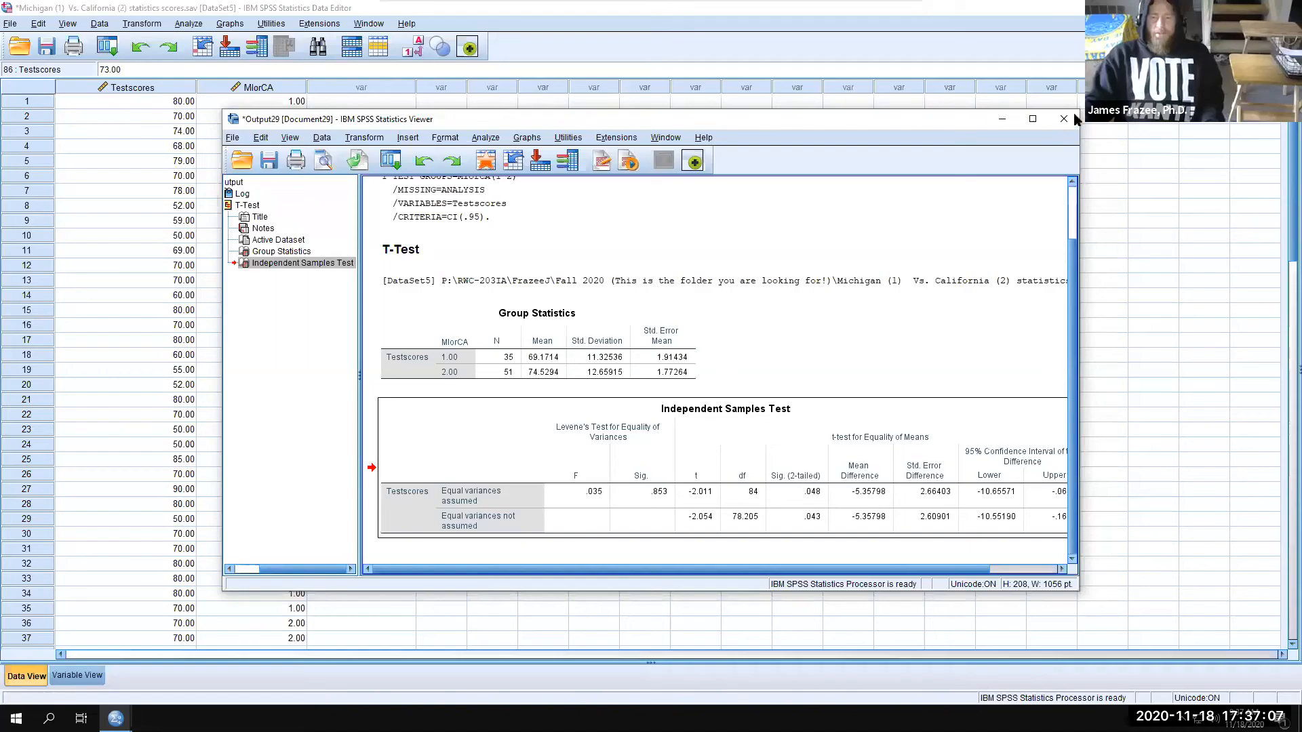
pyautogui.click(1064, 118)
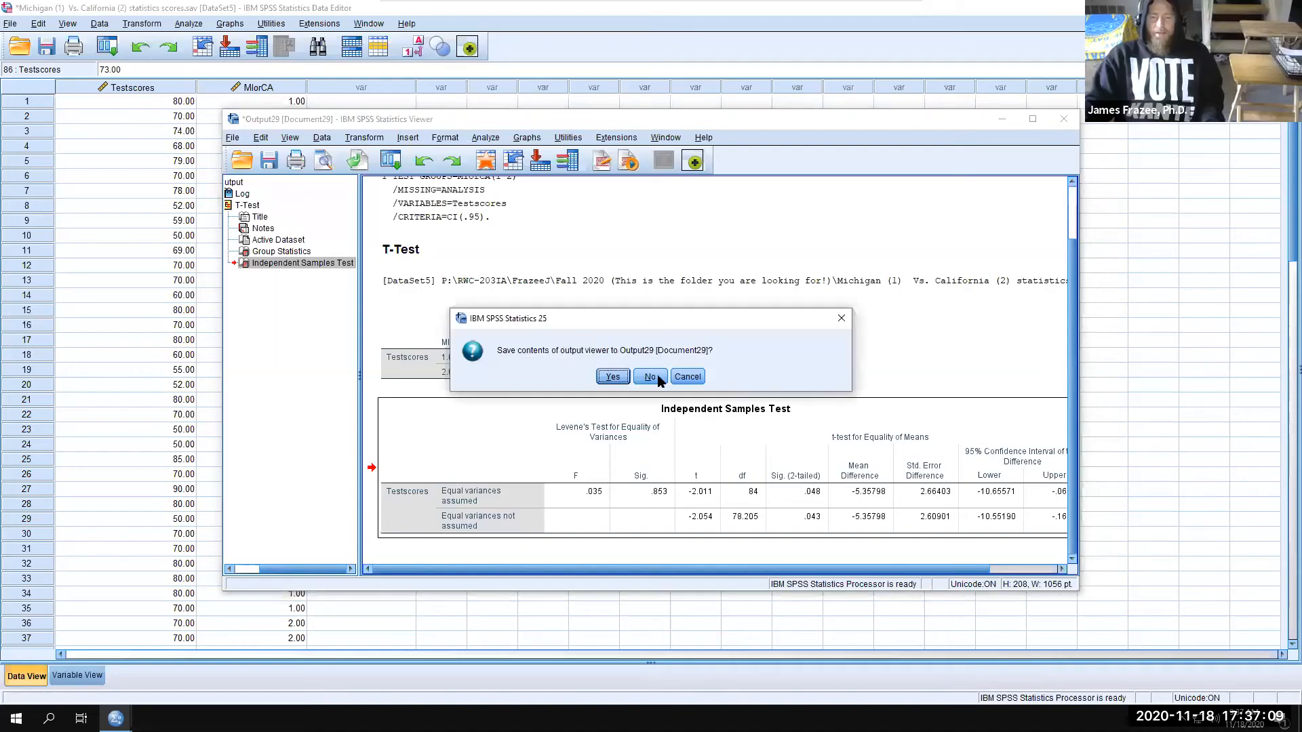
pyautogui.click(670, 382)
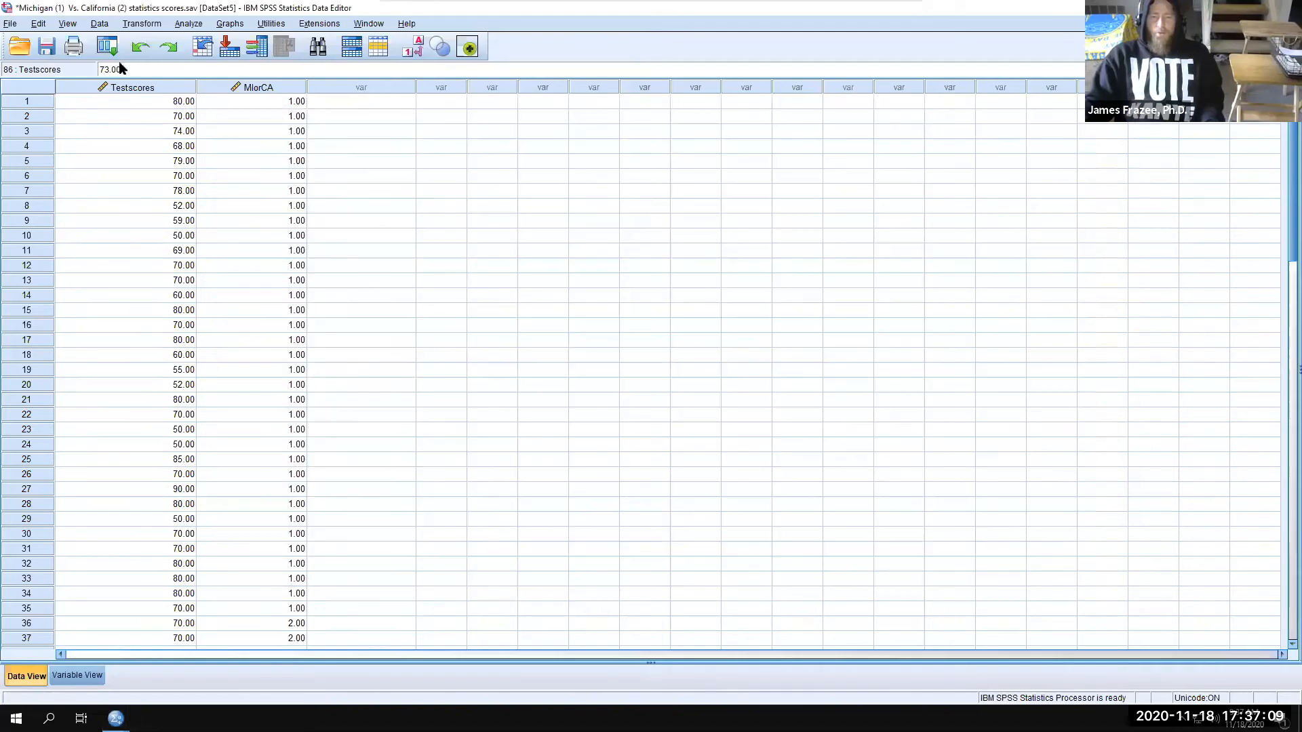
# Open the data file Depression of Reps vs. Dems (Independent Sample T-test).sav
pyautogui.click(11, 28)
pyautogui.moveTo(44, 57)
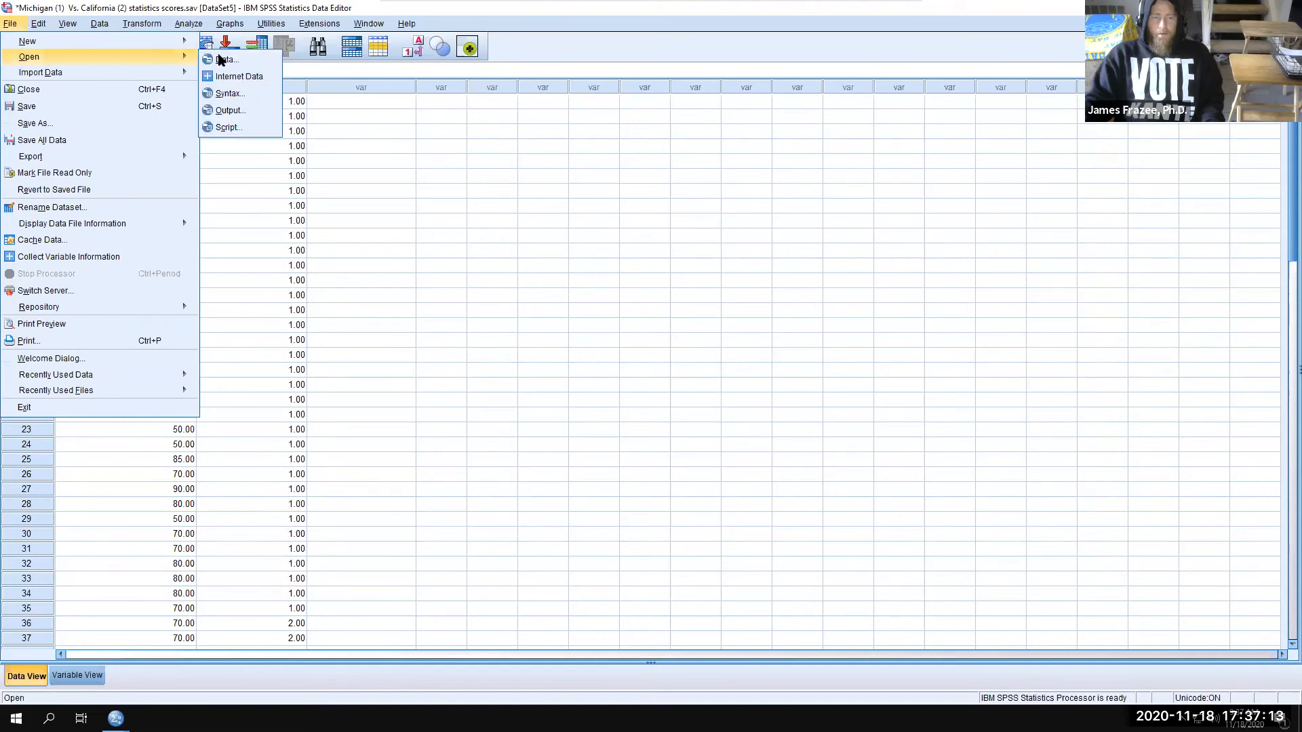
pyautogui.click(222, 58)
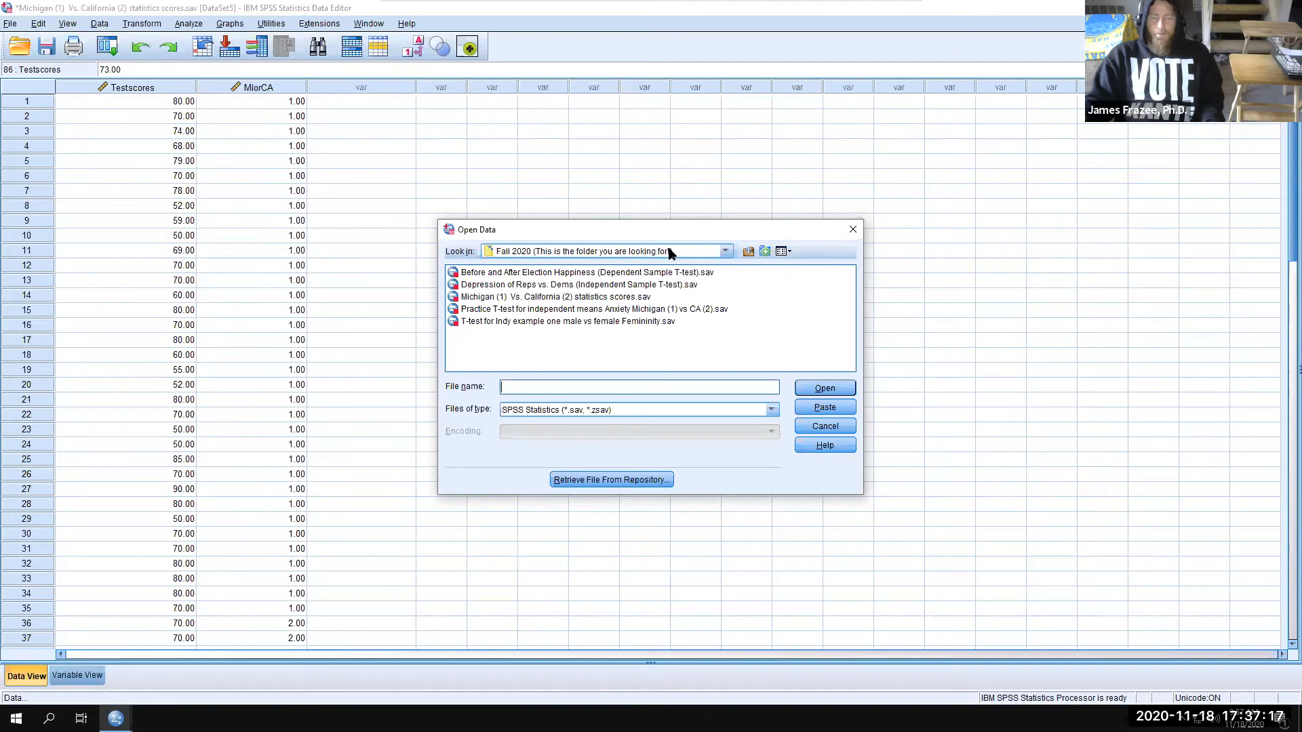
pyautogui.click(450, 285)
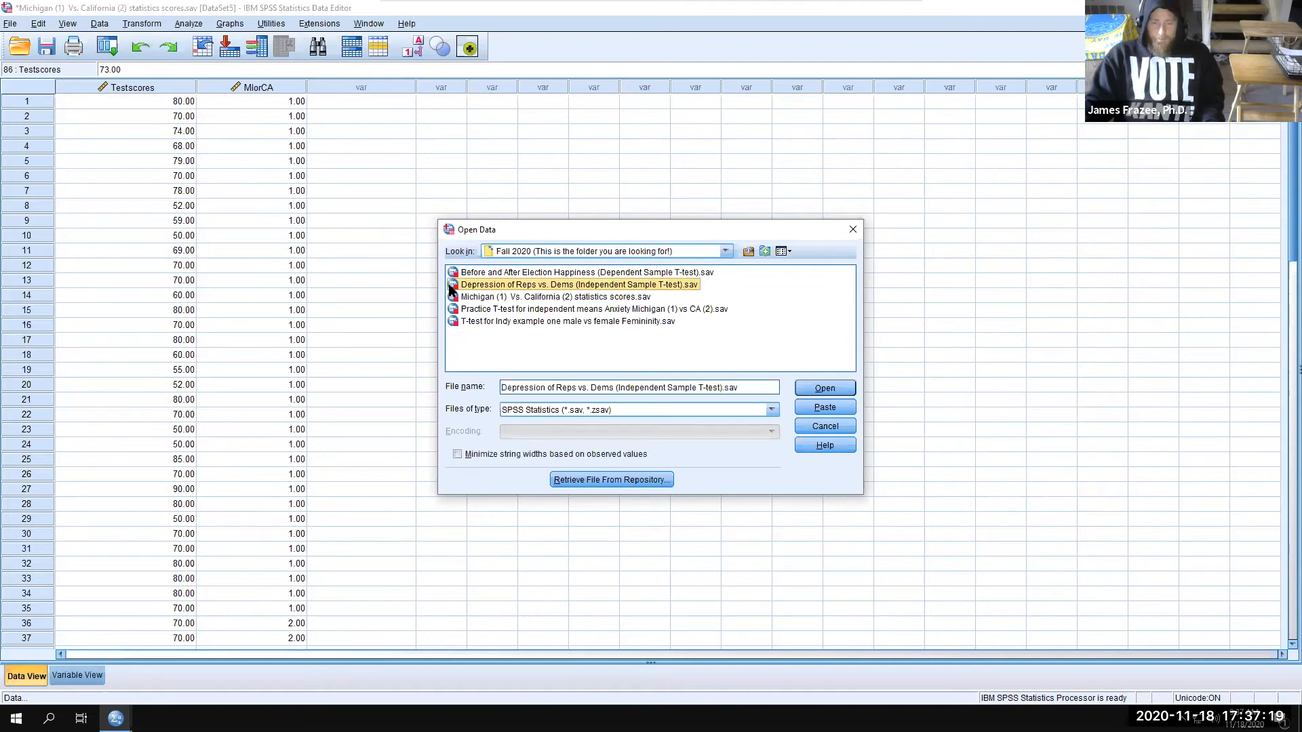